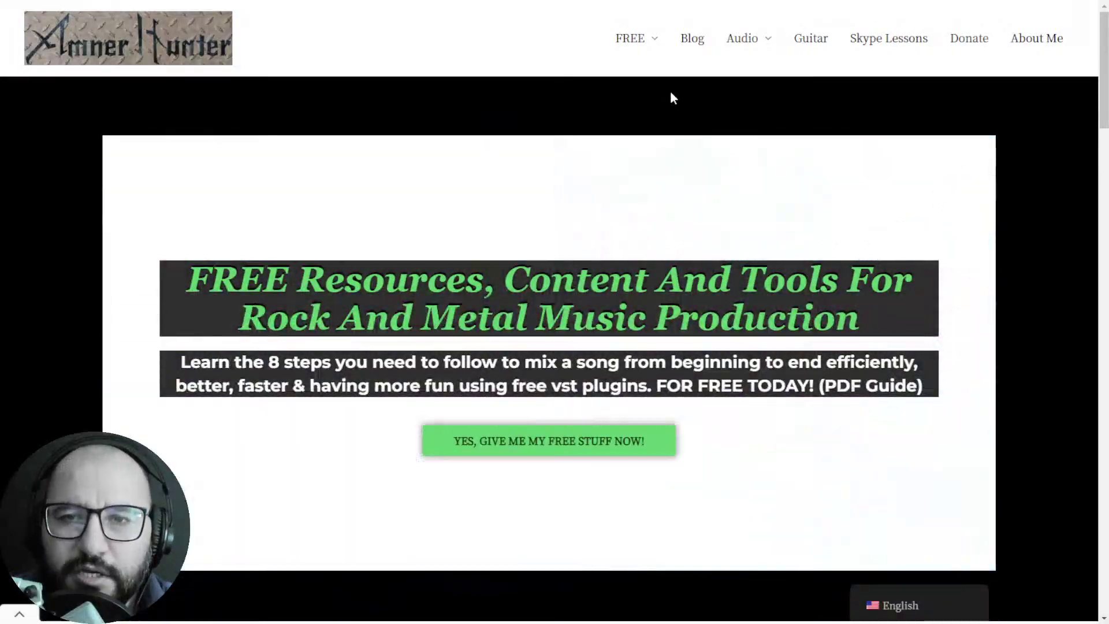
pyautogui.moveTo(639, 40)
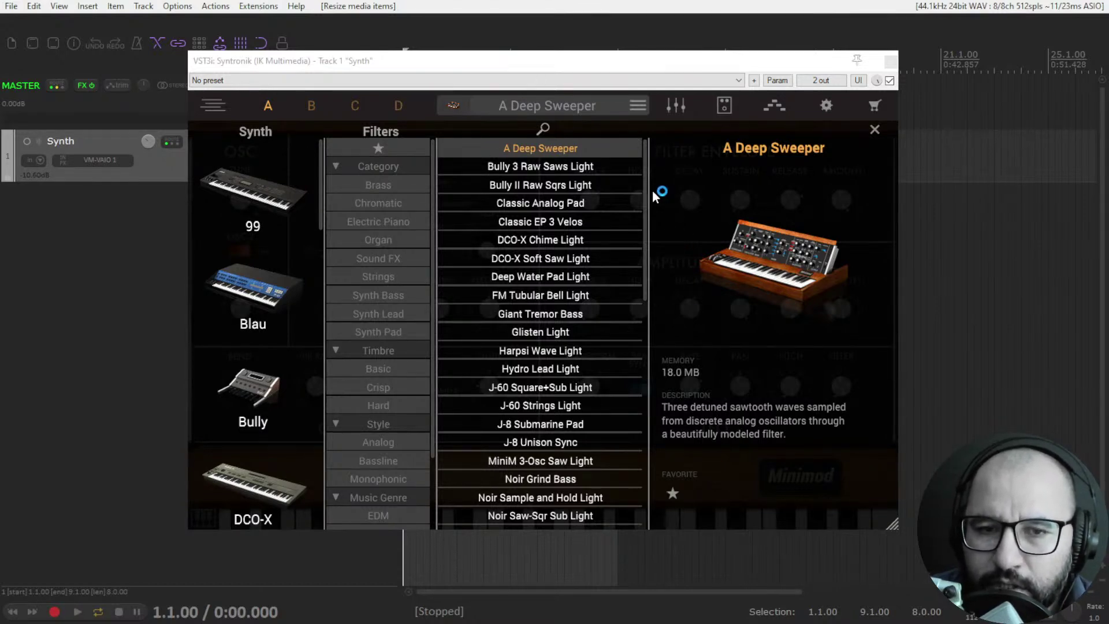
# Scroll through Syntronik's preset list, past presets such as Bully 3 Raw Saws Light.
pyautogui.moveTo(646, 164)
pyautogui.mouseDown()
pyautogui.moveTo(647, 383)
pyautogui.moveTo(647, 154)
pyautogui.mouseUp()
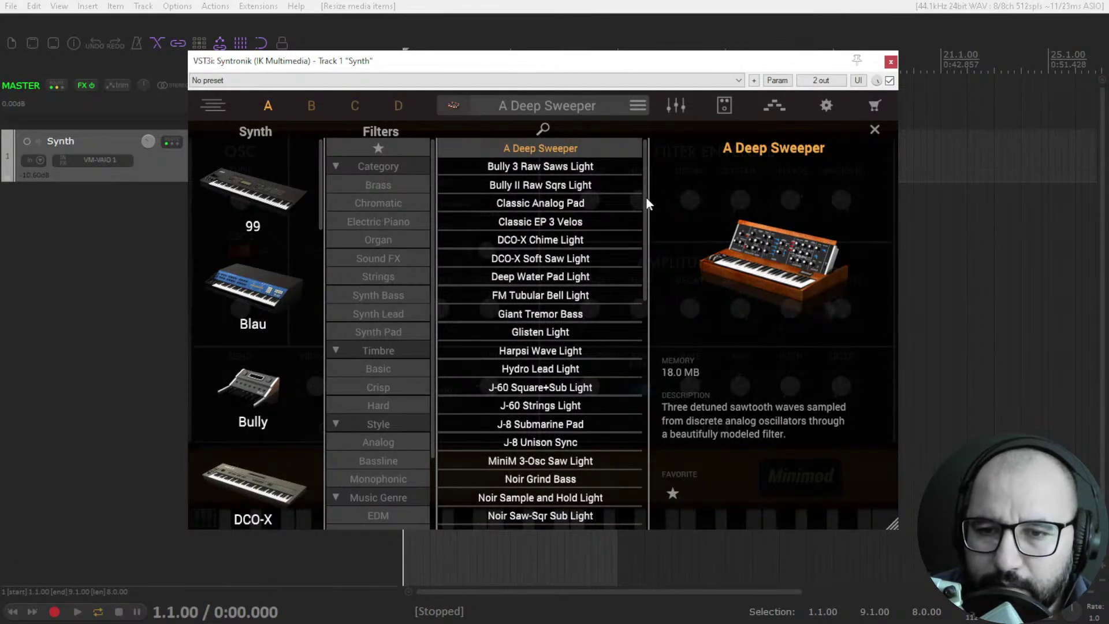
pyautogui.scroll(-1, 469, 171)
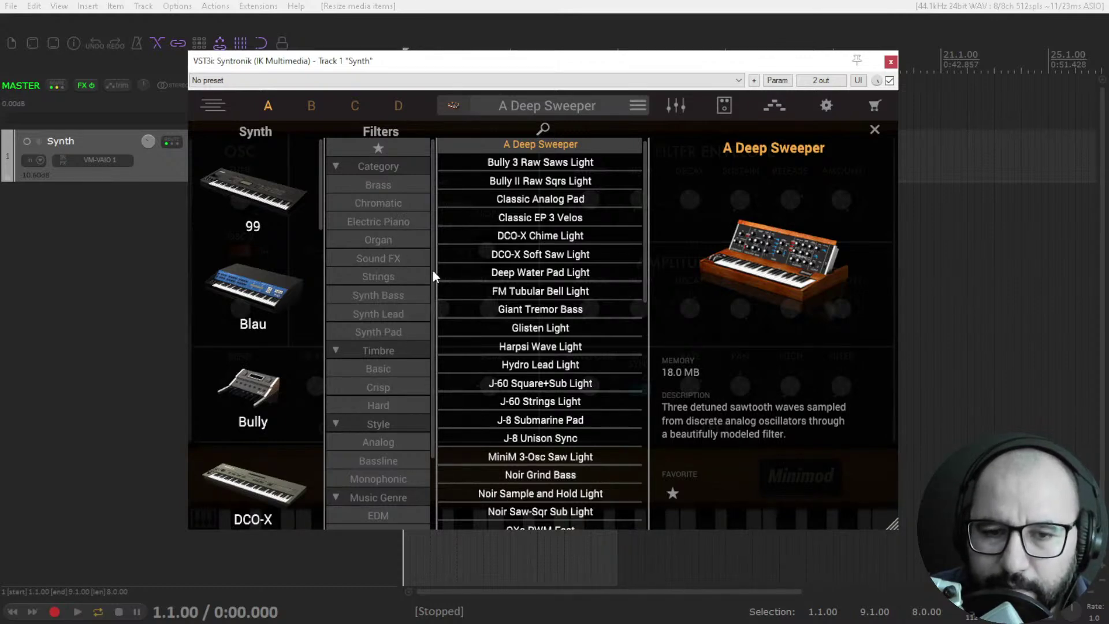
pyautogui.moveTo(433, 269)
pyautogui.mouseDown()
pyautogui.moveTo(433, 349)
pyautogui.moveTo(434, 265)
pyautogui.mouseUp()
pyautogui.moveTo(648, 195)
pyautogui.mouseDown()
pyautogui.moveTo(645, 411)
pyautogui.moveTo(652, 174)
pyautogui.mouseUp()
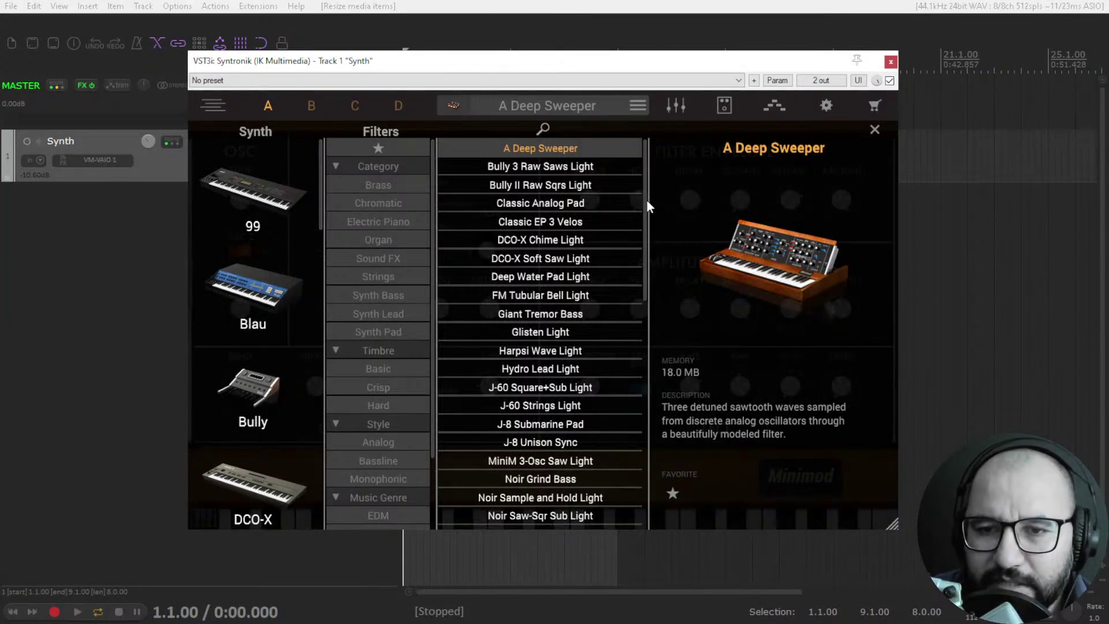
pyautogui.moveTo(647, 202); pyautogui.dragTo(647, 169)
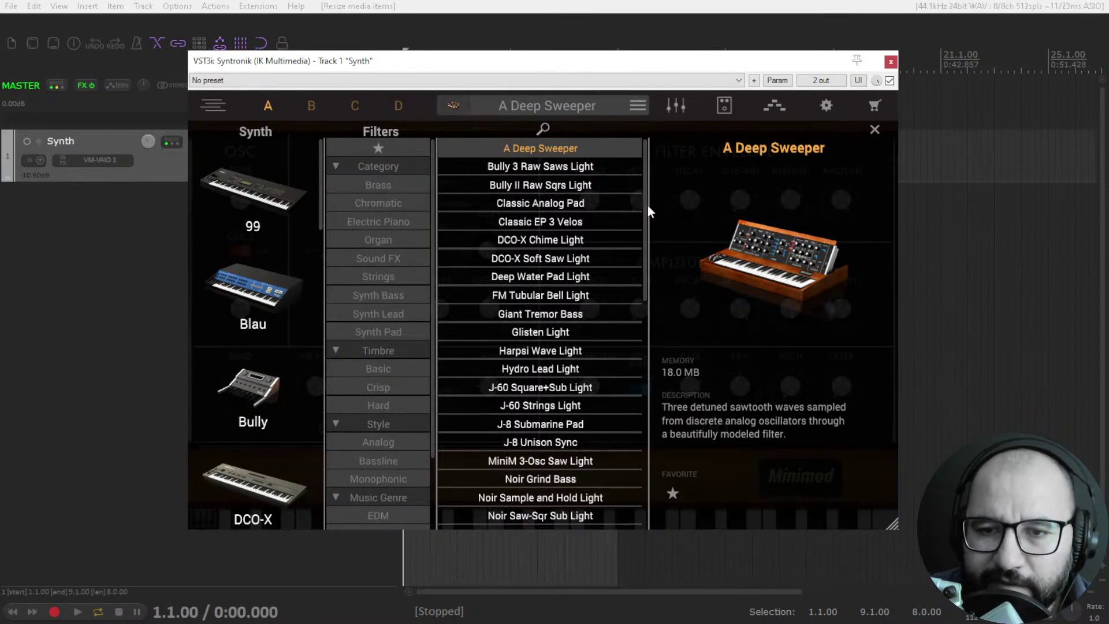
pyautogui.moveTo(647, 206); pyautogui.dragTo(646, 213)
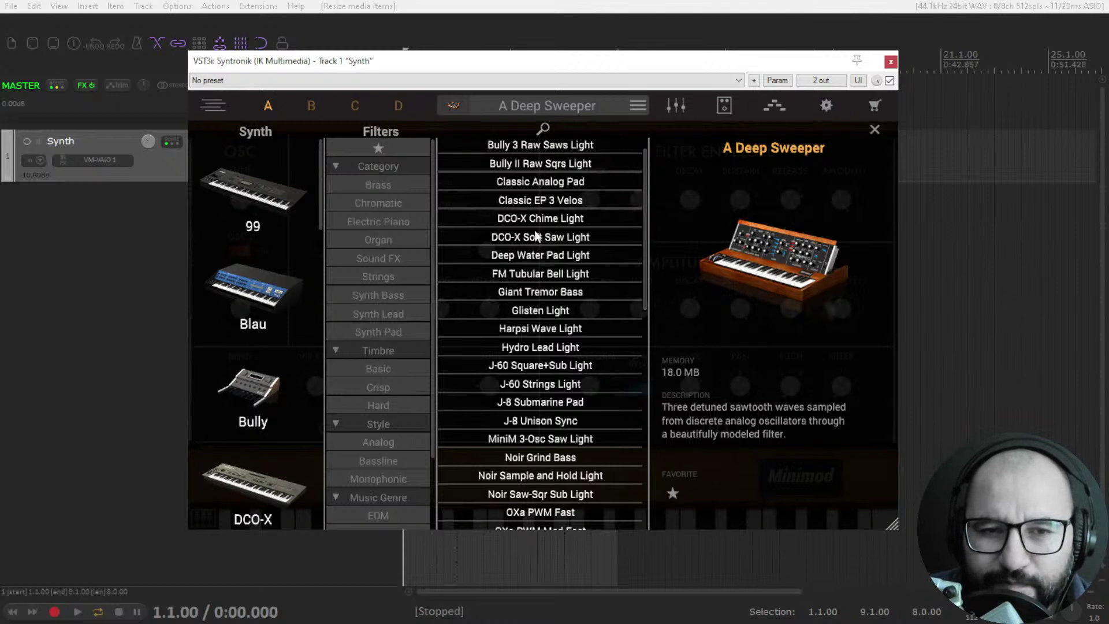
# Select the 99 synth filter, then add the Blau, Bully and DCO-X synths.
pyautogui.click(318, 183)
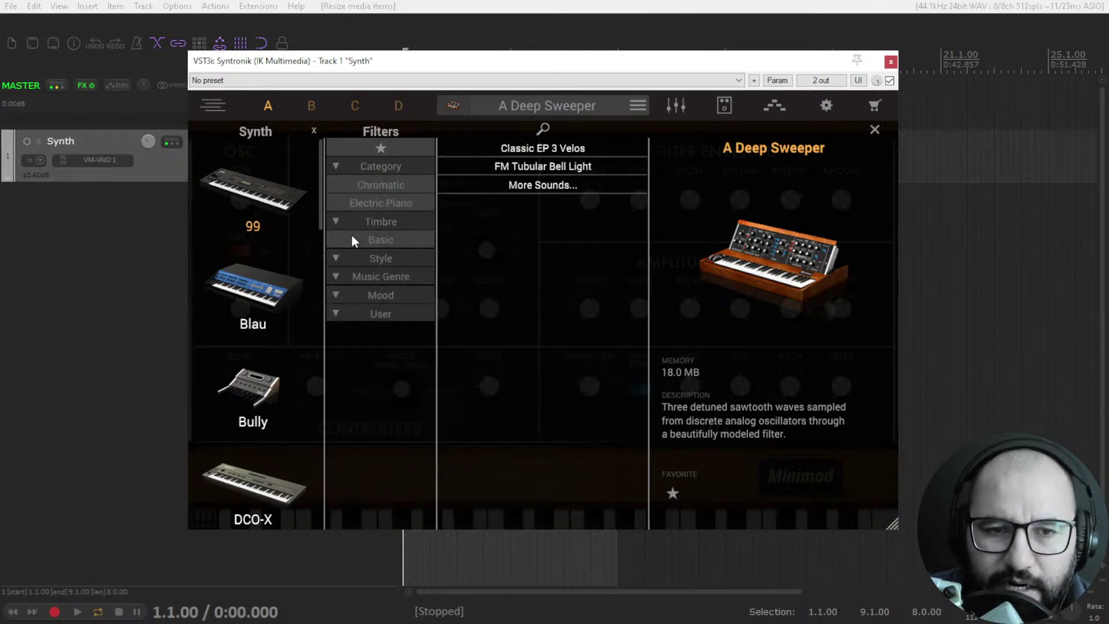
pyautogui.click(263, 281)
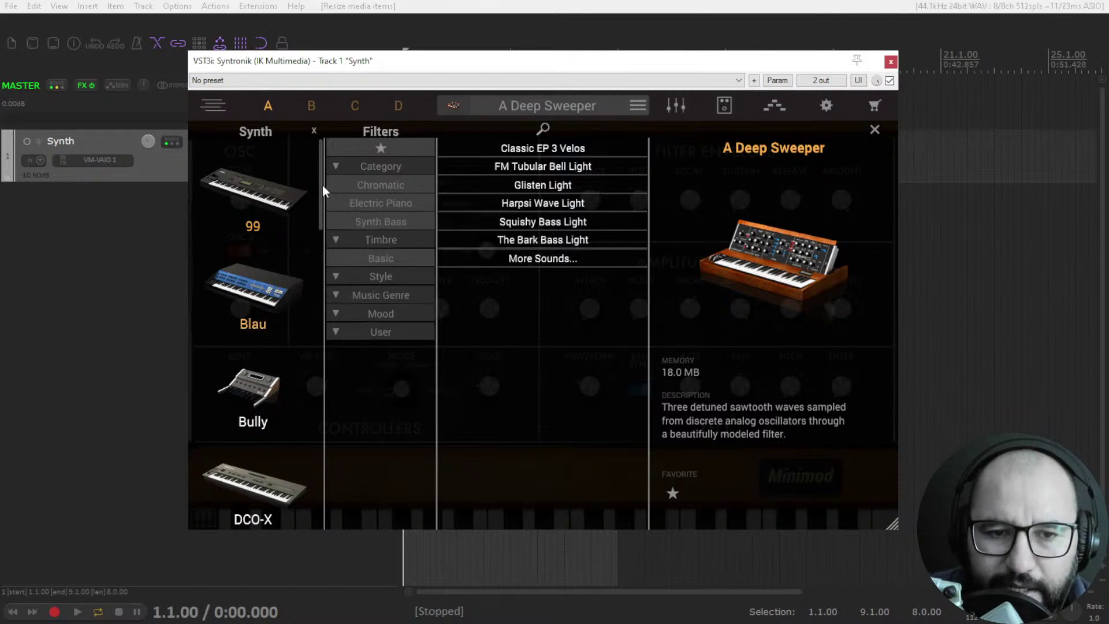
pyautogui.scroll(-3, 322, 186)
pyautogui.click(250, 212)
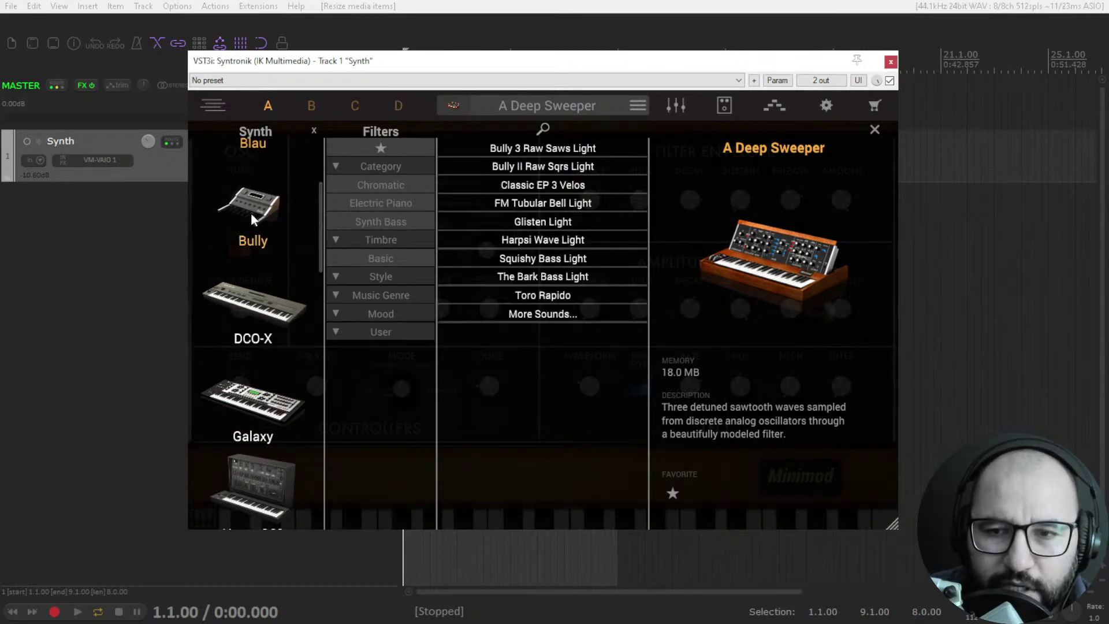
pyautogui.click(263, 302)
pyautogui.scroll(-3, 321, 254)
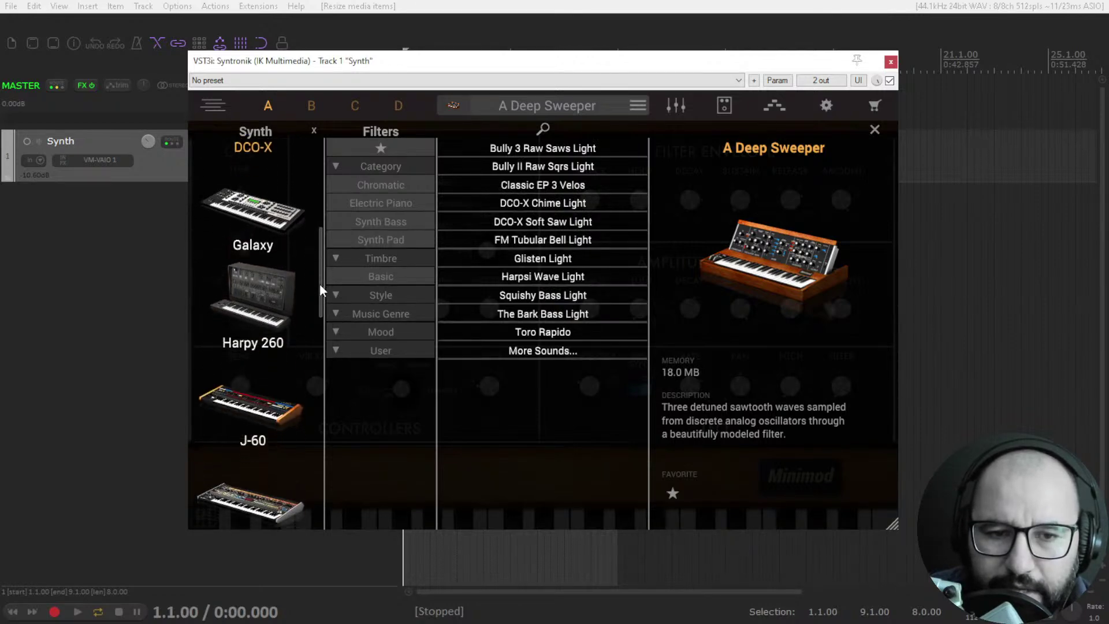
pyautogui.moveTo(320, 293); pyautogui.dragTo(321, 319)
# Add J-60, Minimod, Noir and OXa to the synth filter, dropping J-8 again.
pyautogui.click(248, 272)
pyautogui.click(273, 290)
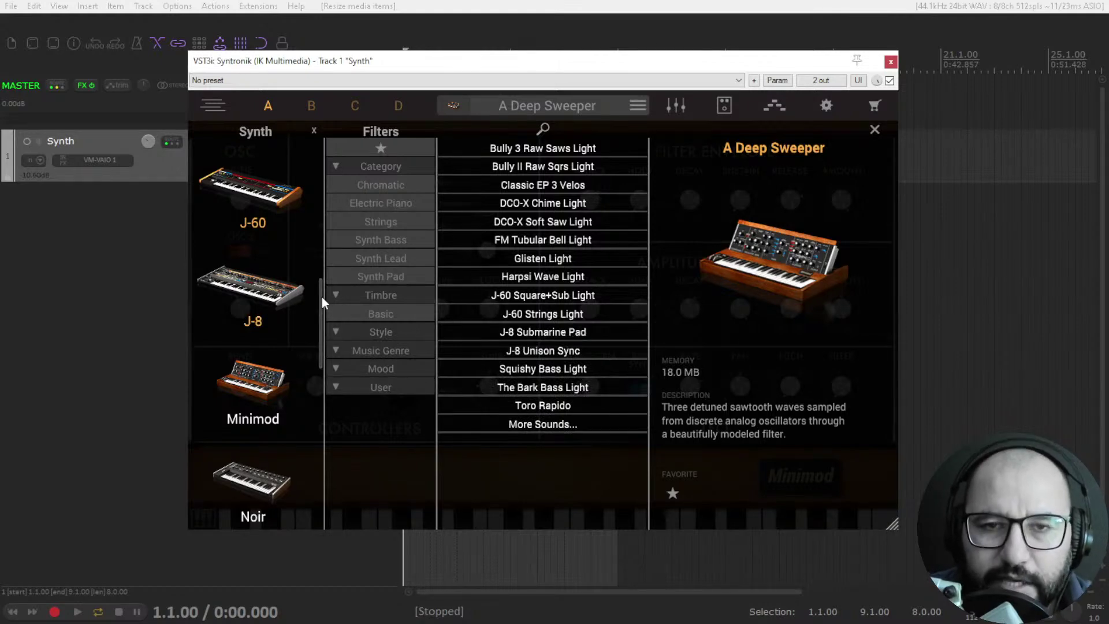
pyautogui.moveTo(321, 296); pyautogui.dragTo(321, 304)
pyautogui.click(259, 278)
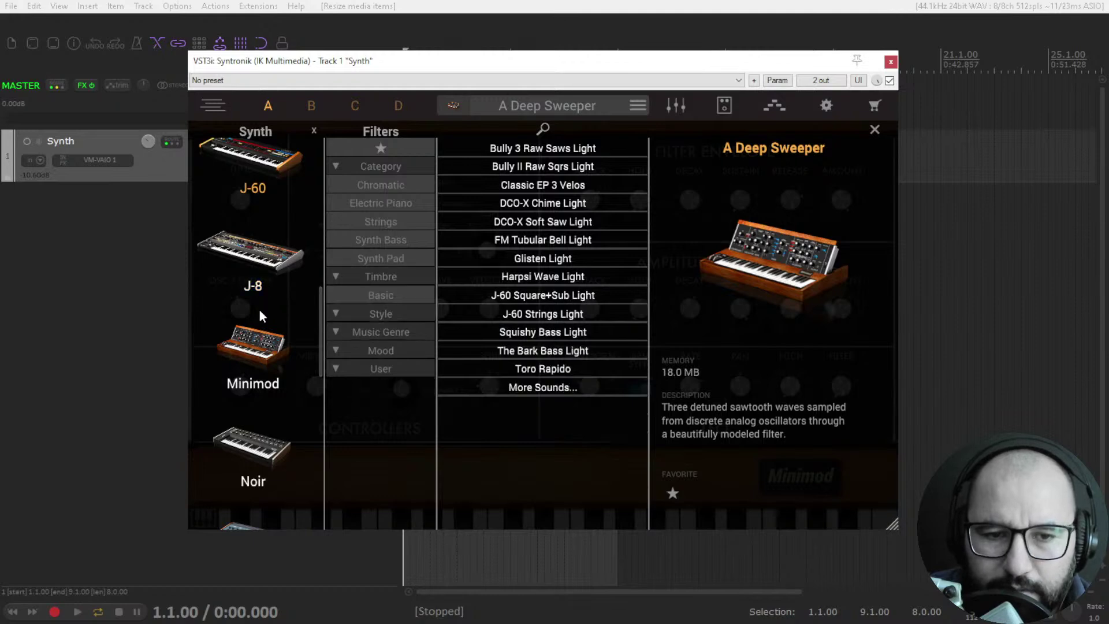
pyautogui.click(263, 346)
pyautogui.moveTo(321, 314); pyautogui.dragTo(322, 353)
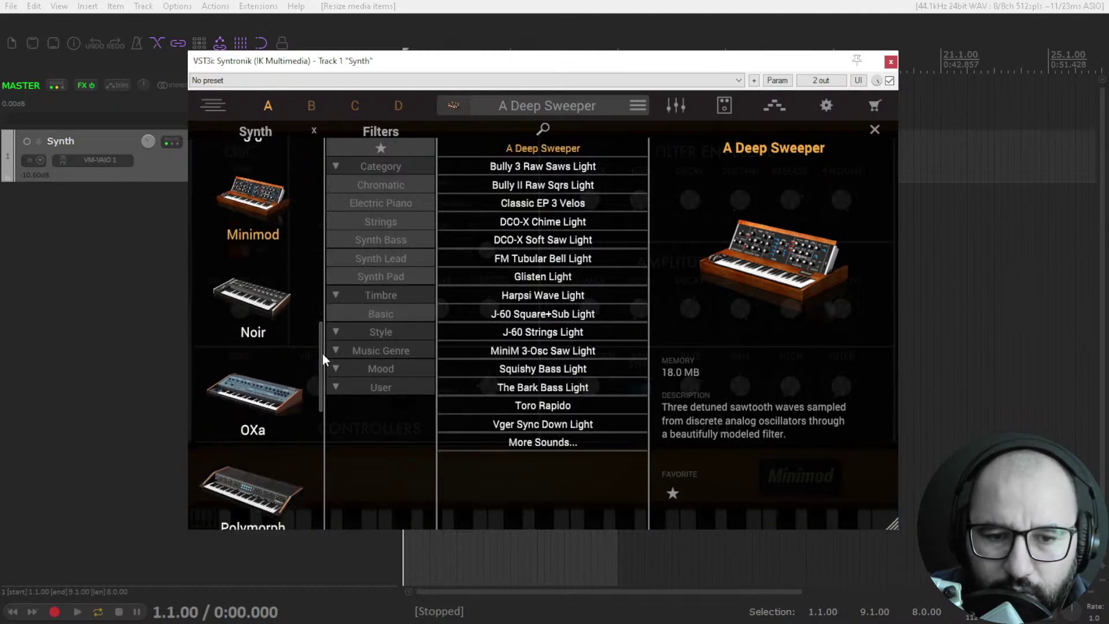
pyautogui.click(265, 297)
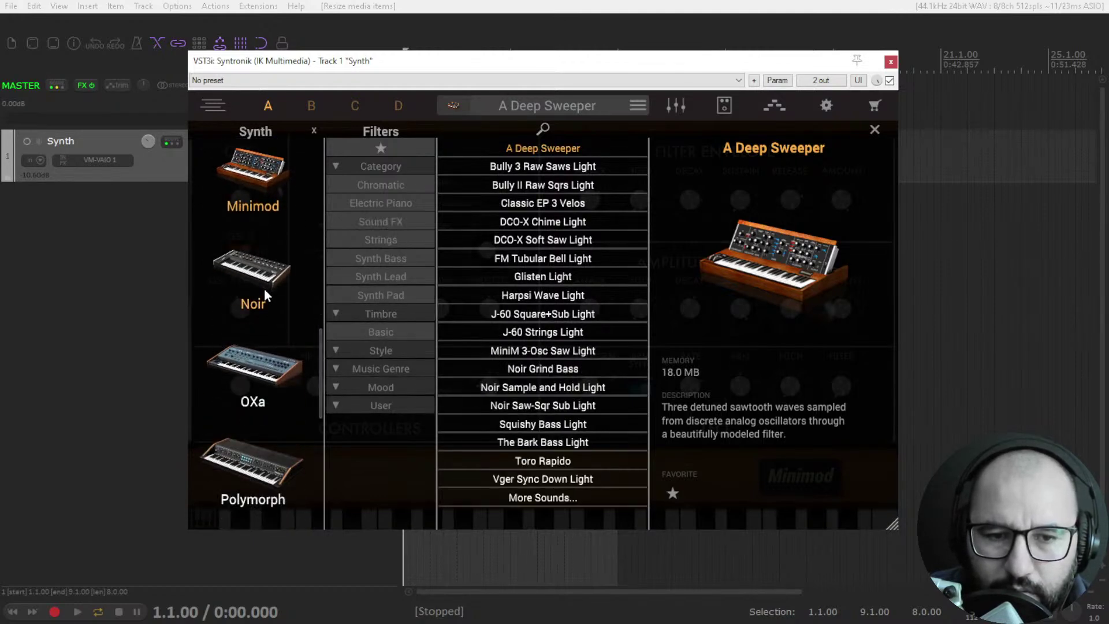
pyautogui.click(269, 370)
# Add Polymorph, Pro-V, SAM, String Box and T-03 to the synth filter.
pyautogui.scroll(-3, 321, 358)
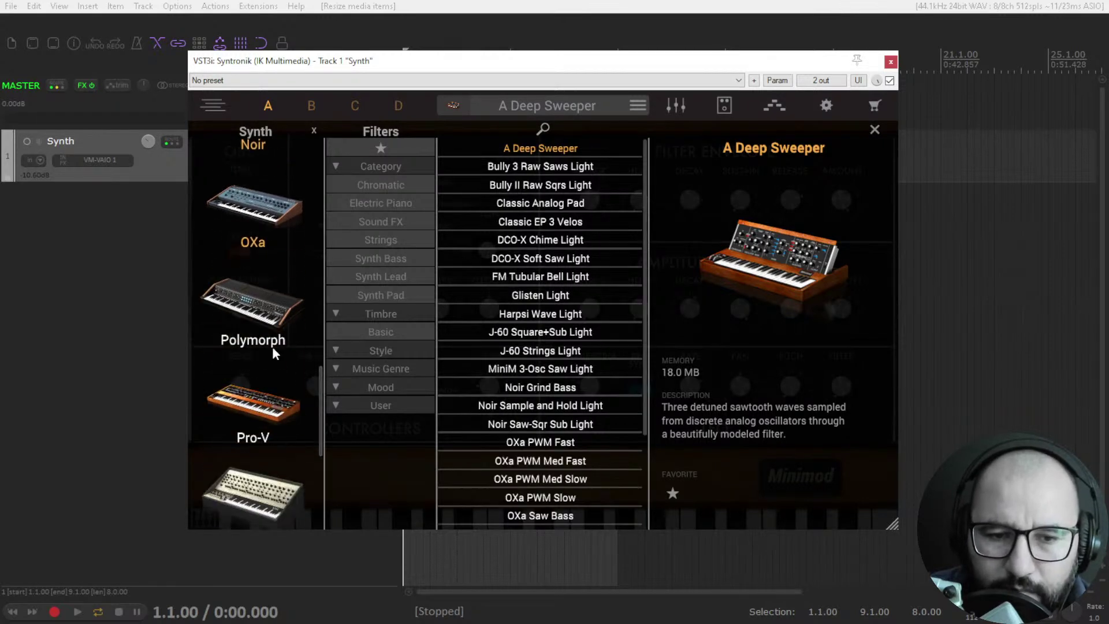
pyautogui.click(259, 324)
pyautogui.click(263, 396)
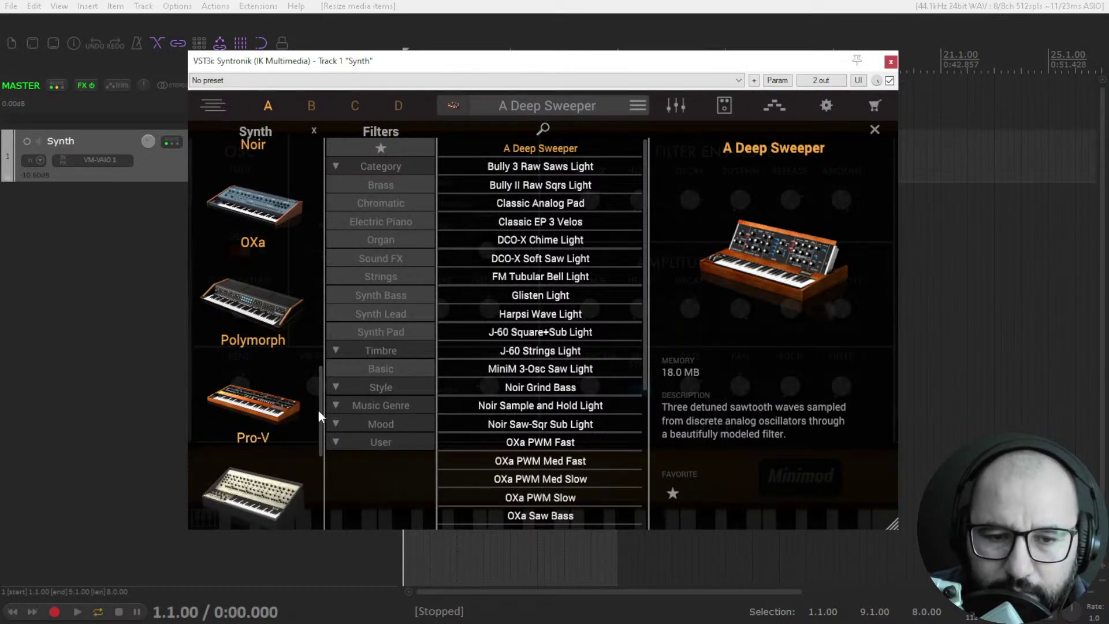
pyautogui.scroll(-4, 321, 435)
pyautogui.click(257, 310)
pyautogui.click(260, 395)
pyautogui.scroll(-2, 318, 457)
pyautogui.click(252, 386)
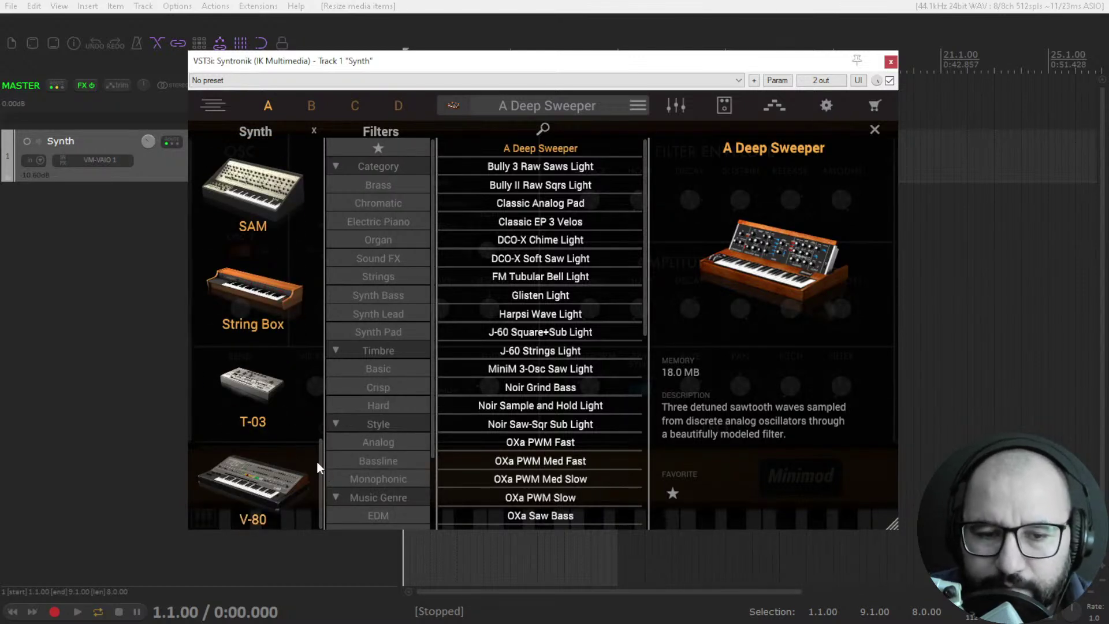
# Remove Blau, Bully, J-60, Minimod, Noir, OXa and Polymorph from the synth filter.
pyautogui.moveTo(319, 461); pyautogui.dragTo(337, 146)
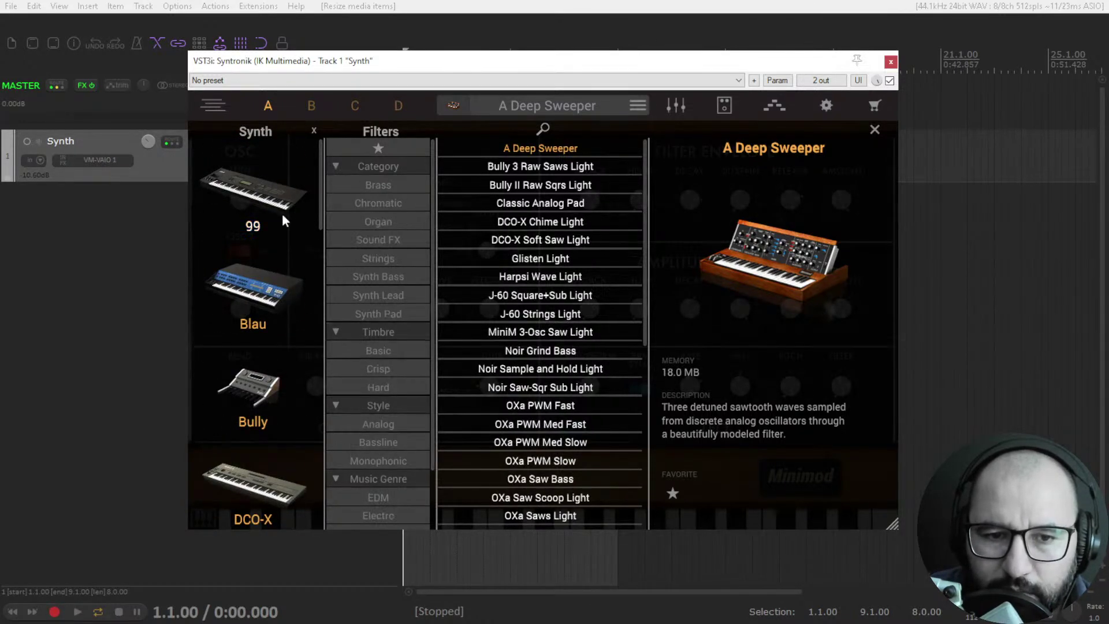
pyautogui.click(257, 318)
pyautogui.click(254, 388)
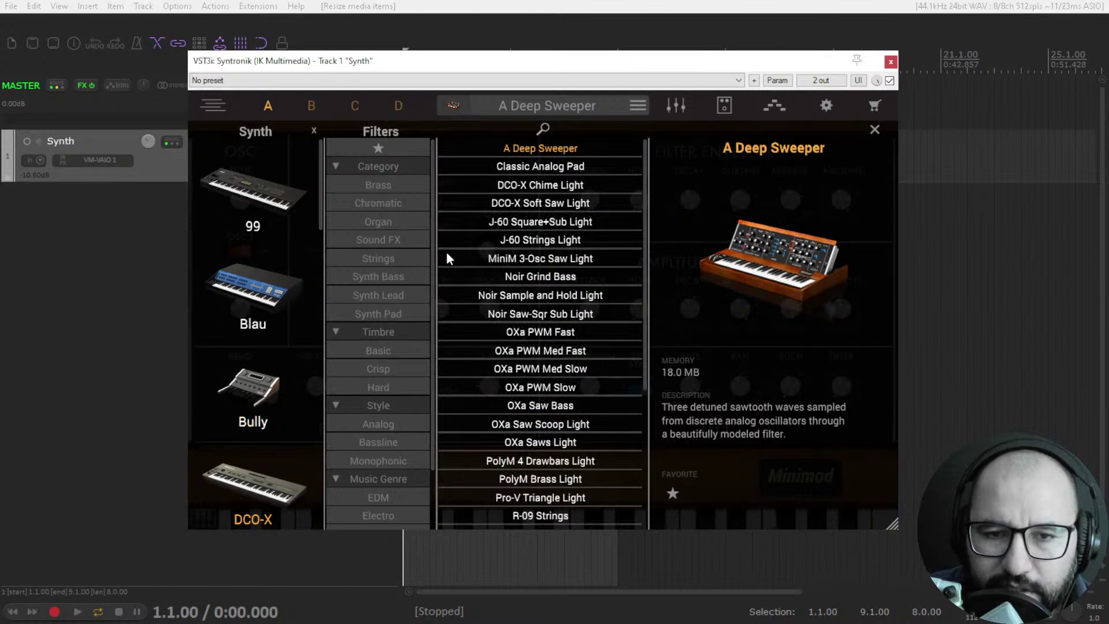
pyautogui.scroll(-5, 282, 373)
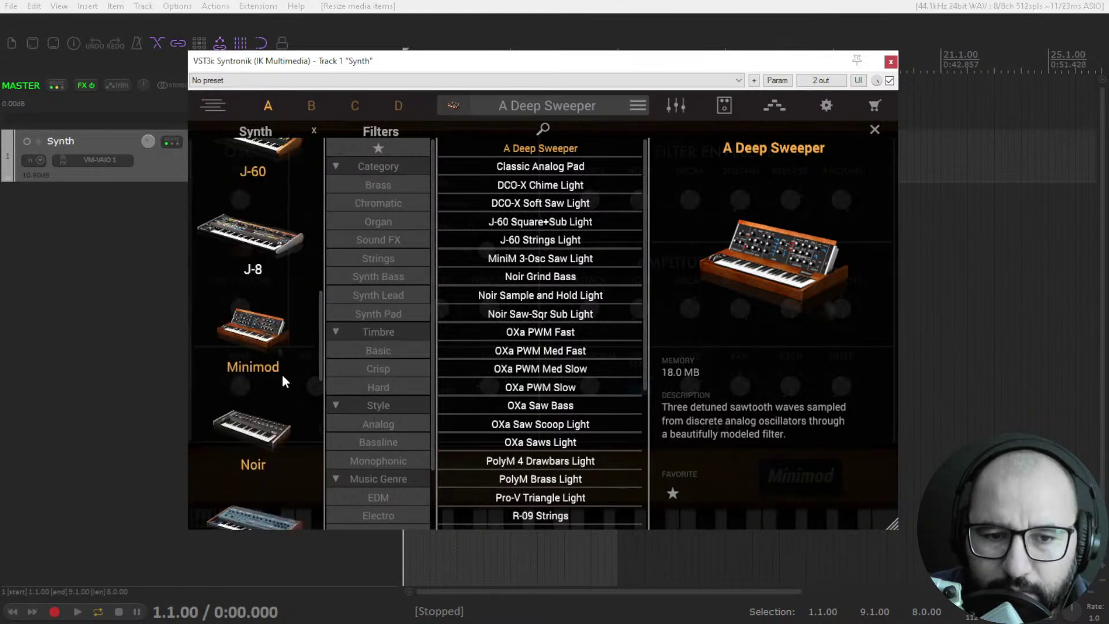
pyautogui.click(263, 155)
pyautogui.click(277, 306)
pyautogui.moveTo(321, 320); pyautogui.dragTo(320, 376)
pyautogui.click(307, 348)
pyautogui.click(264, 315)
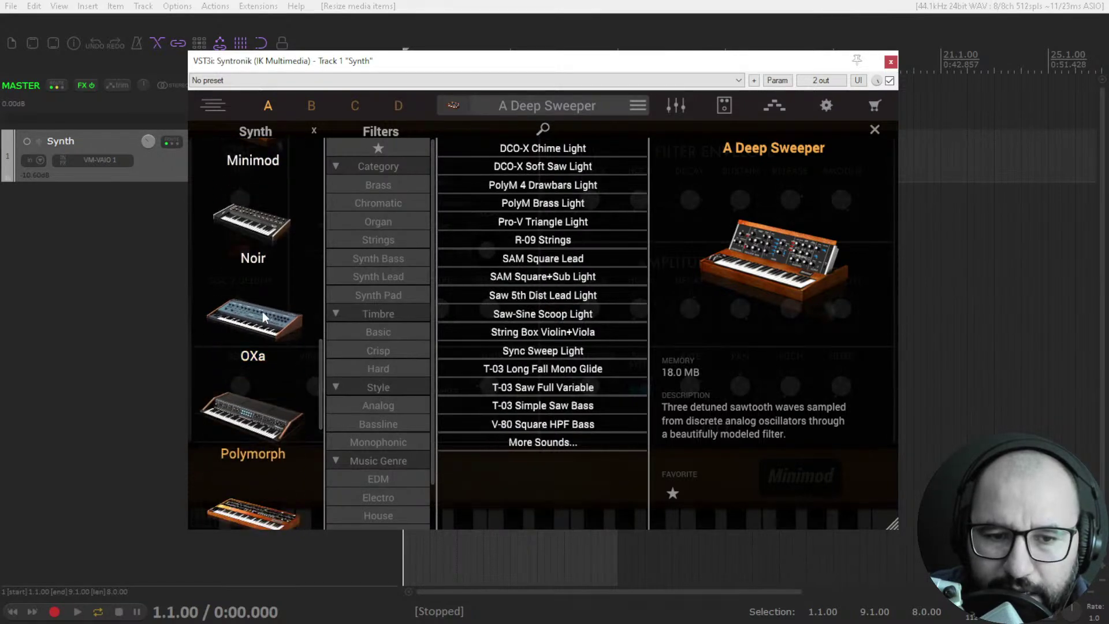
pyautogui.click(274, 433)
# Remove Pro-V, SAM, String Box, T-03, V-80 and DCO-X, leaving only the 99 synth.
pyautogui.scroll(-2, 315, 384)
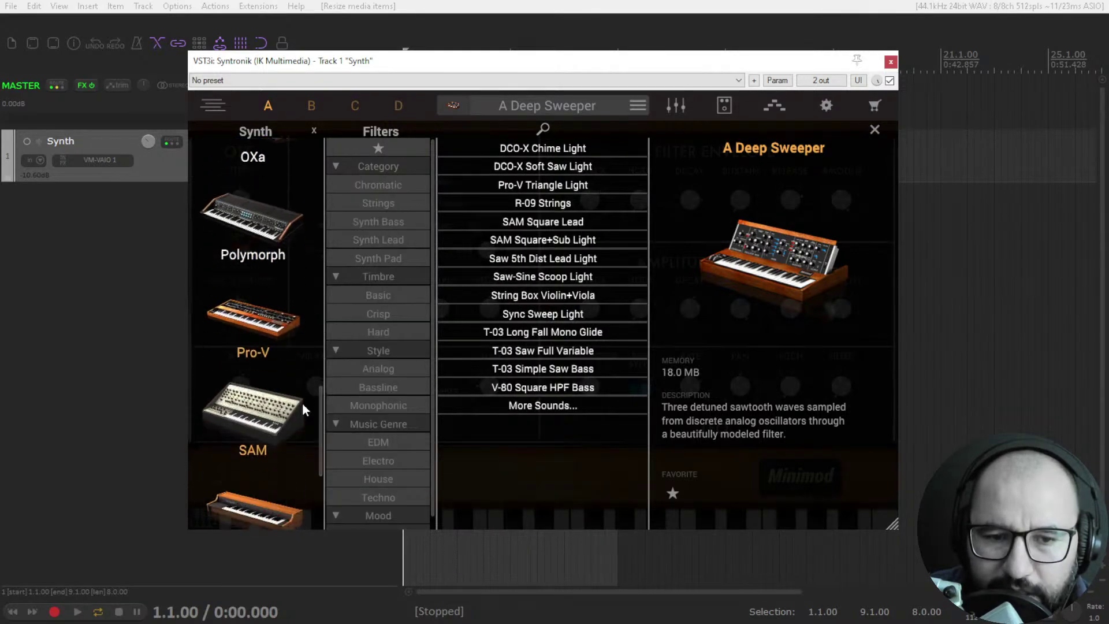
pyautogui.click(267, 334)
pyautogui.click(263, 425)
pyautogui.moveTo(320, 397); pyautogui.dragTo(324, 449)
pyautogui.click(268, 305)
pyautogui.click(261, 392)
pyautogui.scroll(-1, 324, 466)
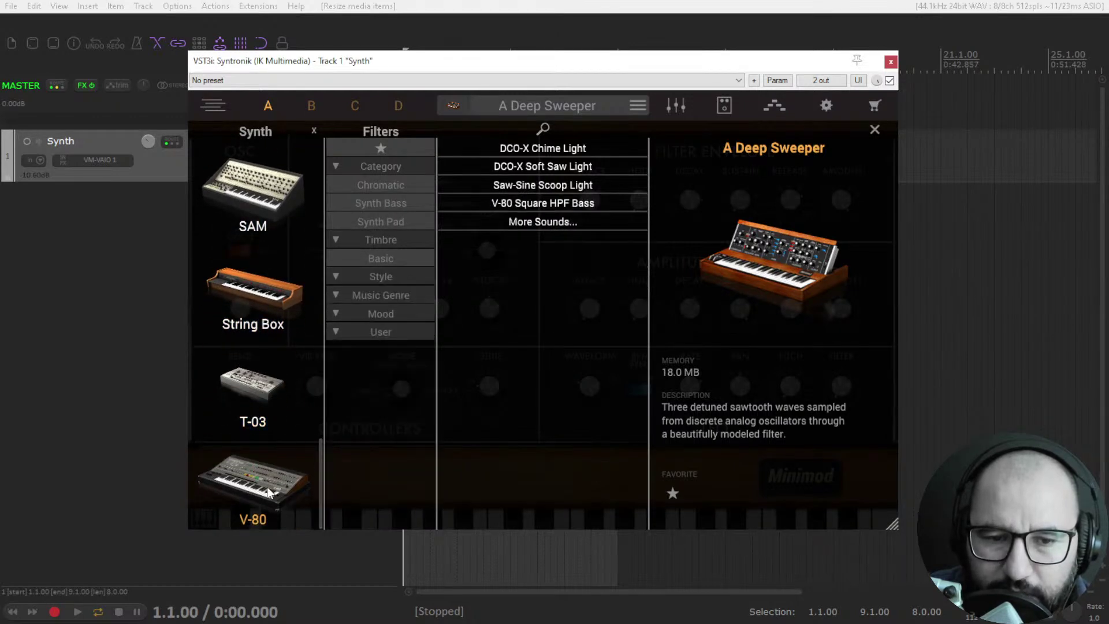
pyautogui.click(266, 487)
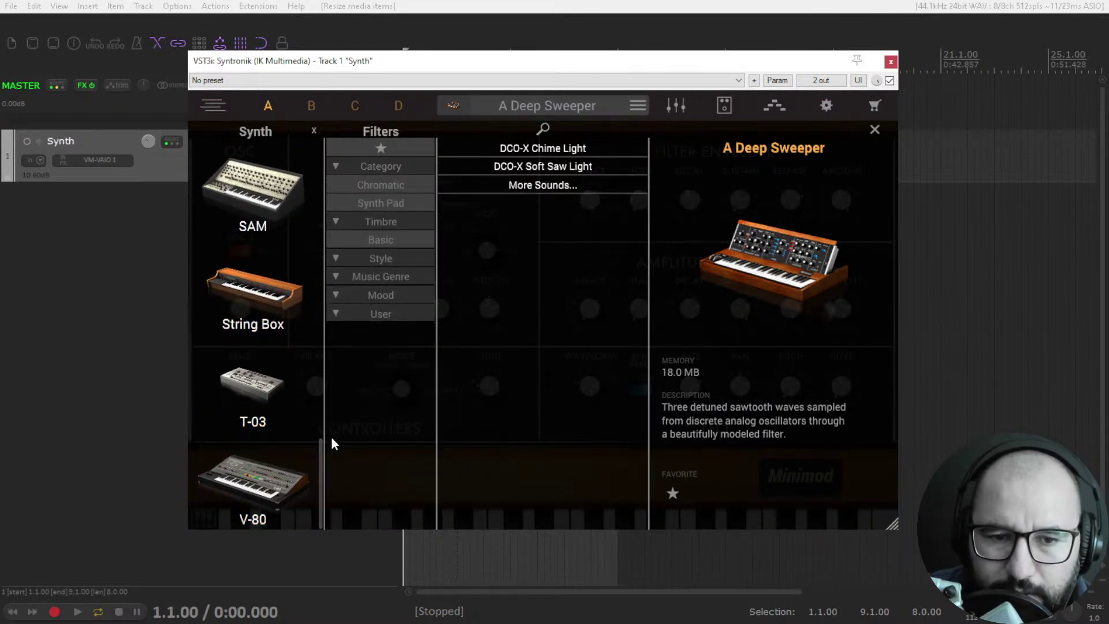
pyautogui.moveTo(331, 439); pyautogui.dragTo(334, 185)
pyautogui.click(257, 372)
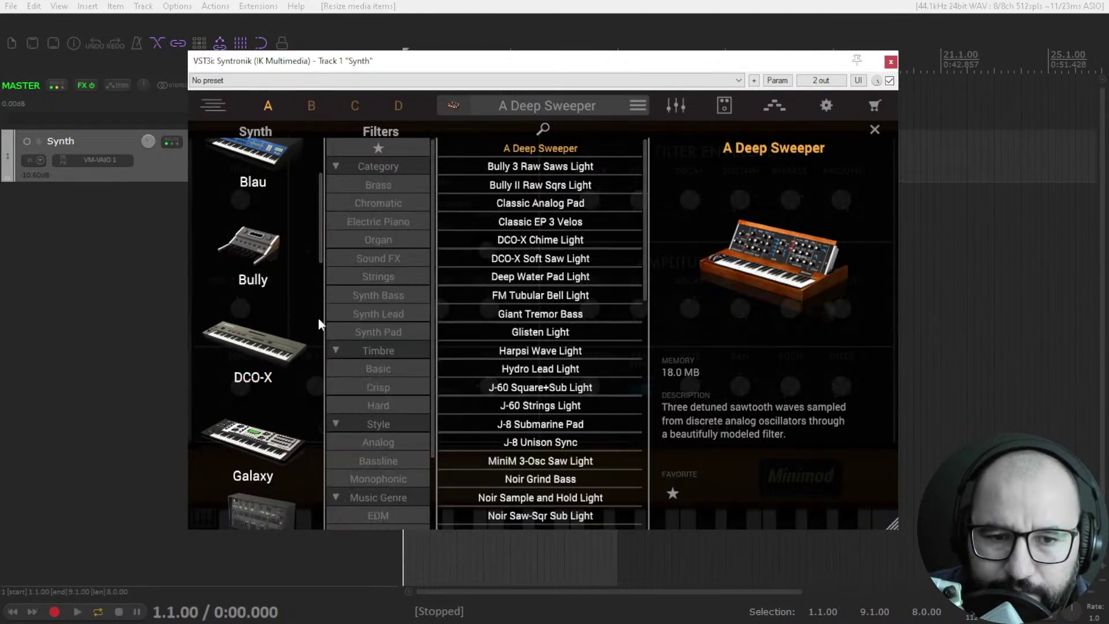
pyautogui.moveTo(321, 233); pyautogui.dragTo(322, 185)
pyautogui.click(259, 185)
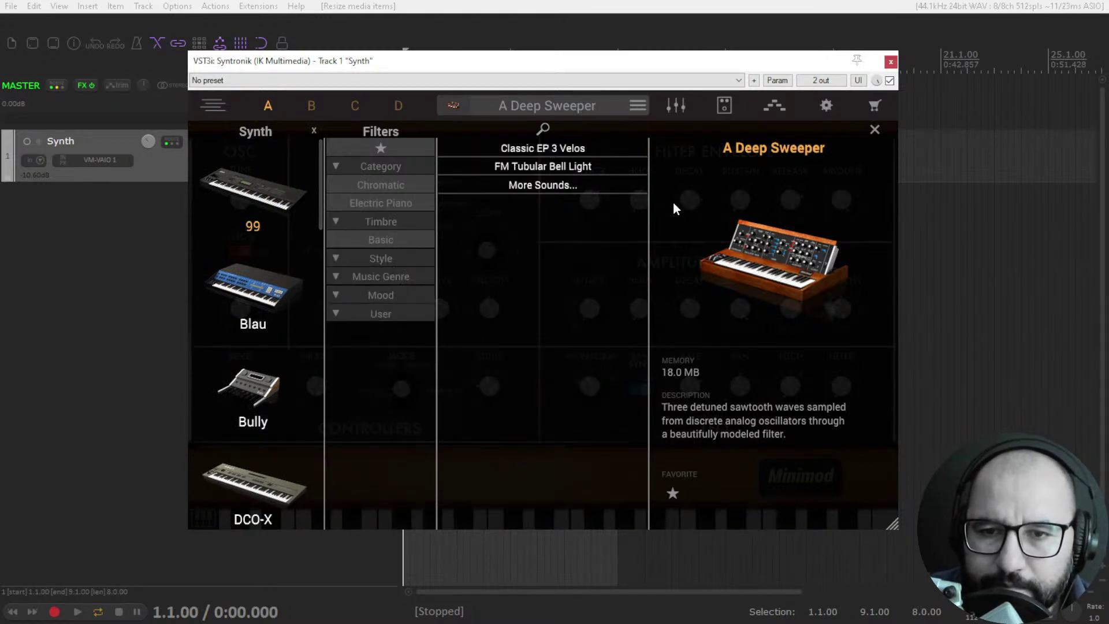
# Load and audition the Classic EP 3 Velos preset with the browser closed.
pyautogui.click(526, 148)
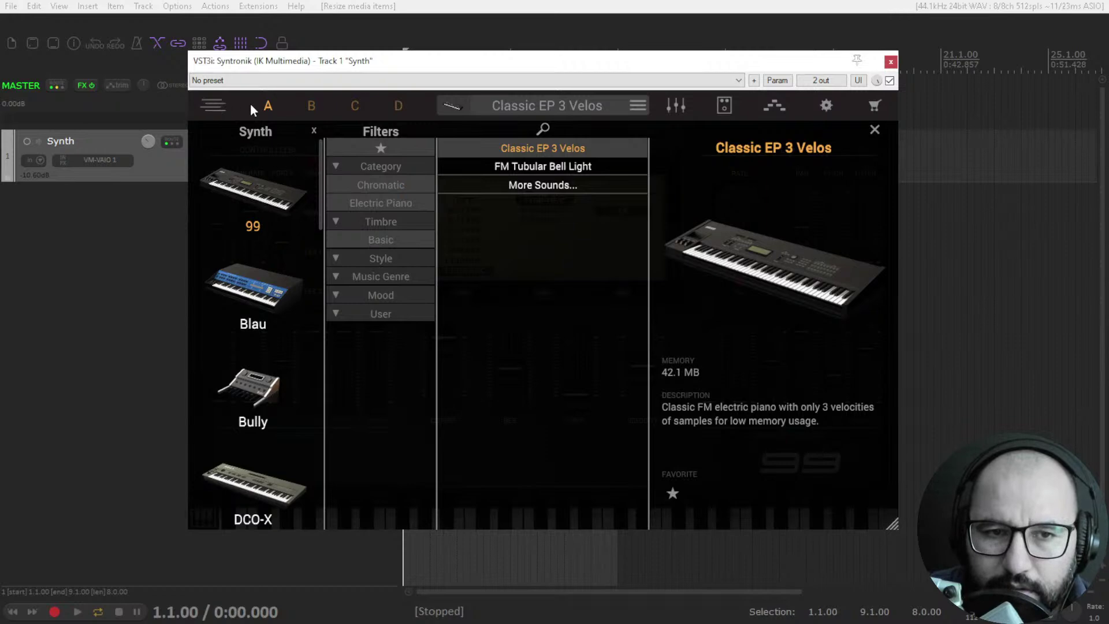
pyautogui.press('space')
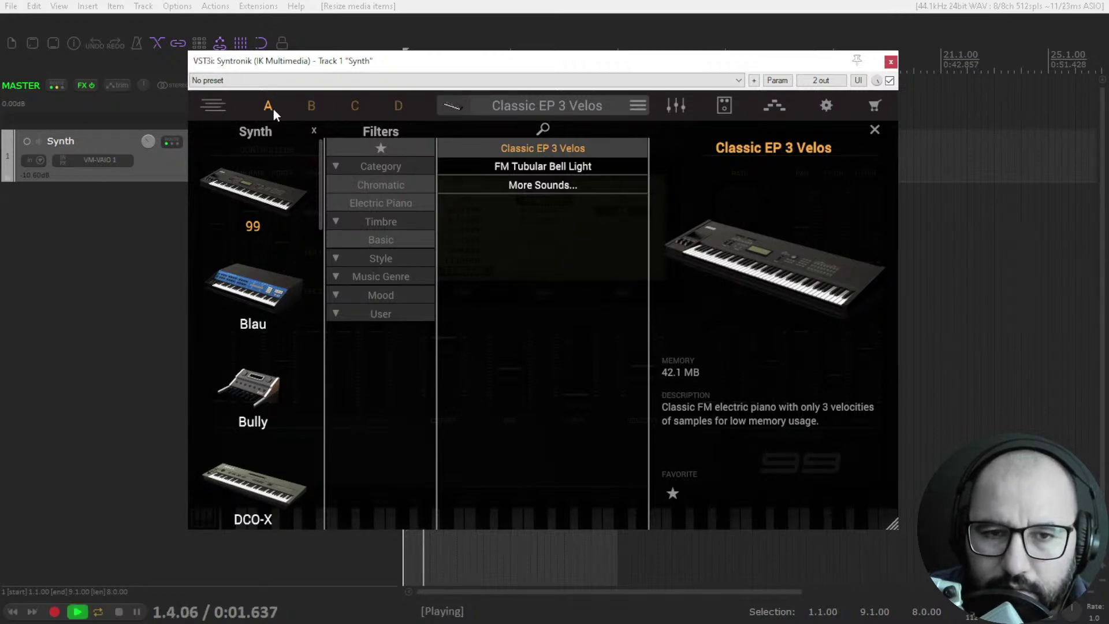
pyautogui.click(268, 104)
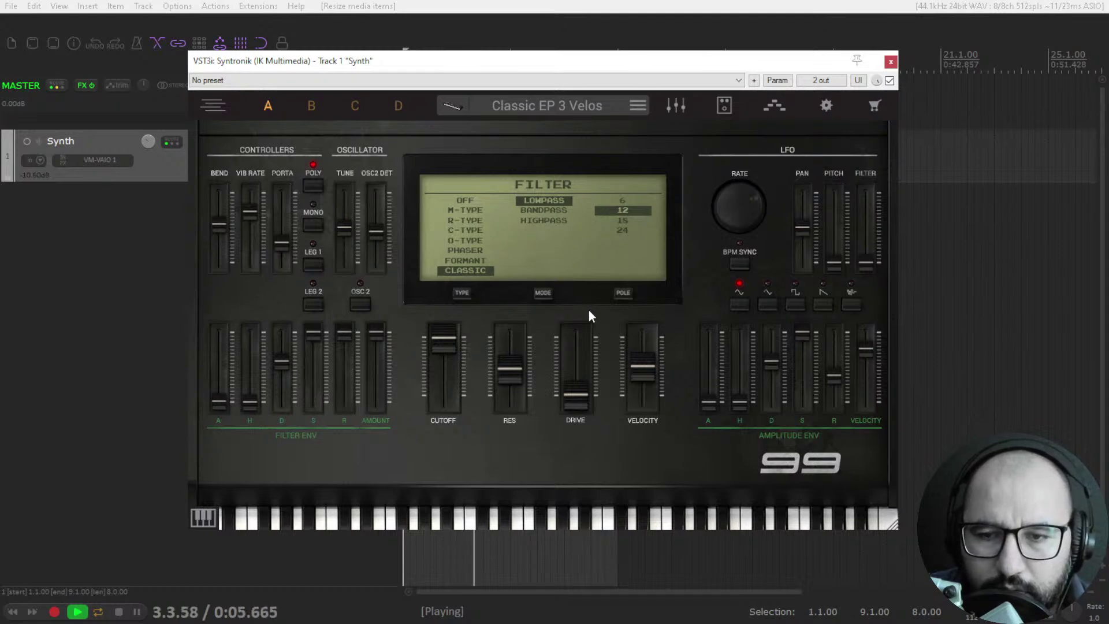
pyautogui.press('space')
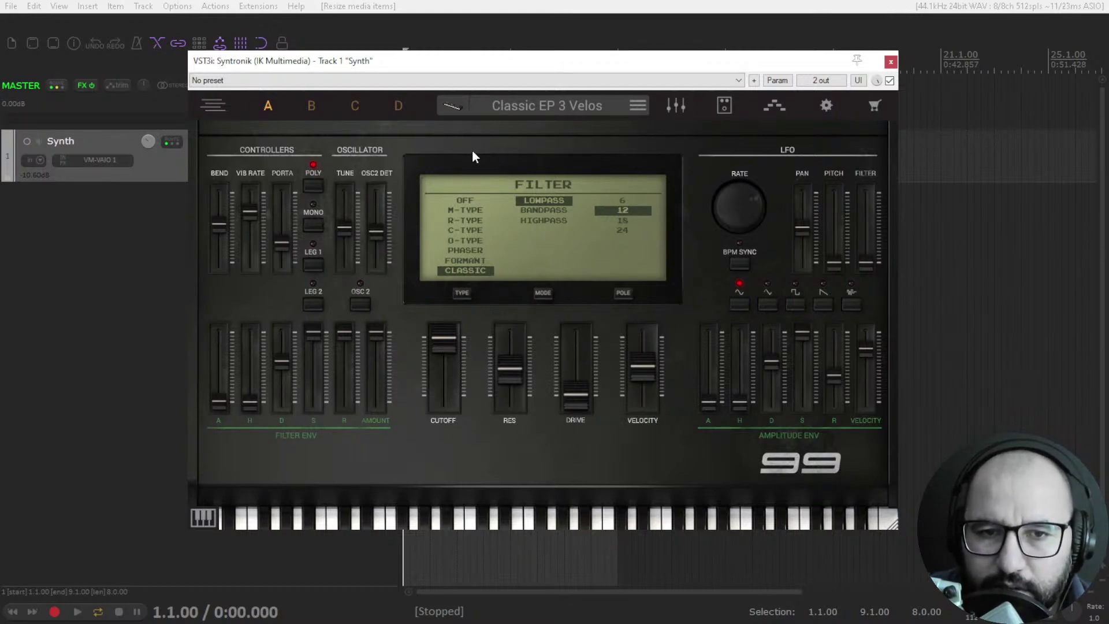
# Switch to the FM Tubular Bell Light preset from the 99 preset list and play it.
pyautogui.click(511, 107)
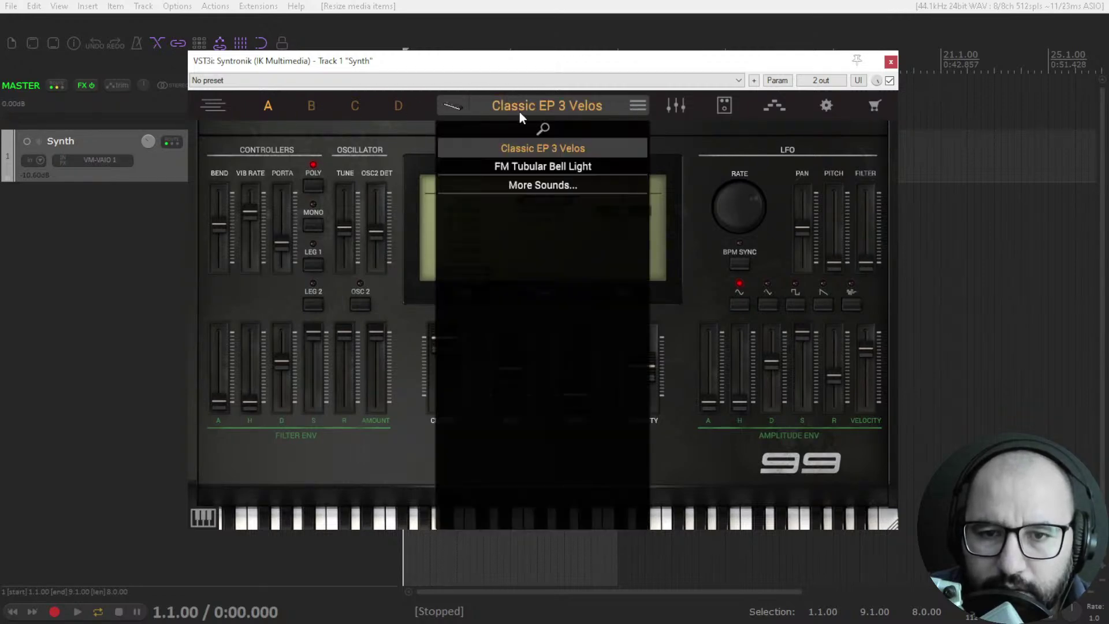
pyautogui.click(536, 166)
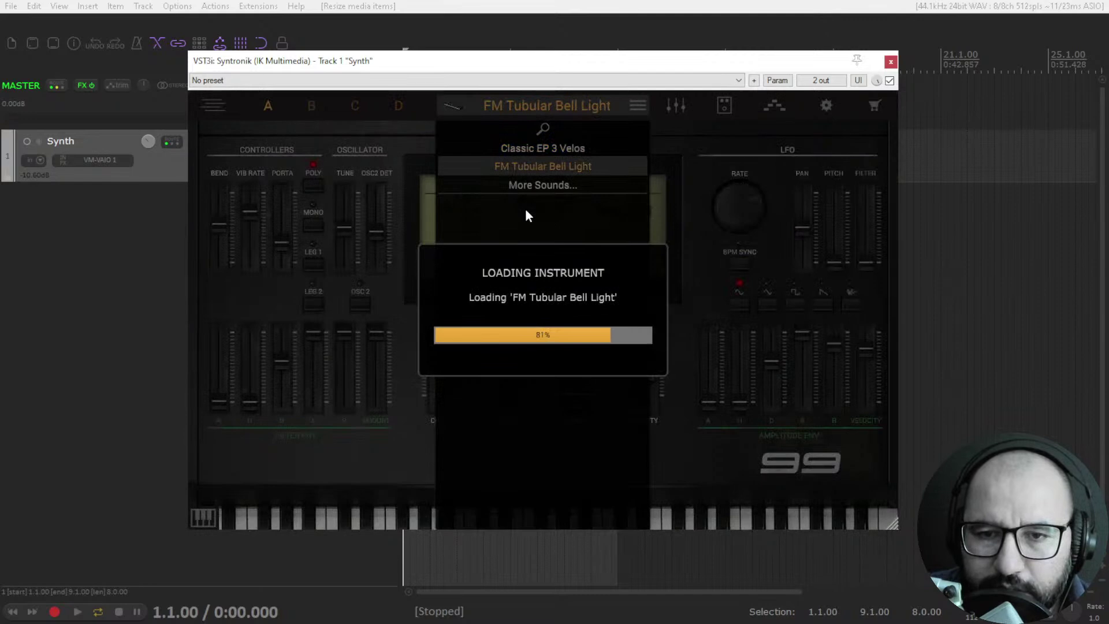
pyautogui.press('space')
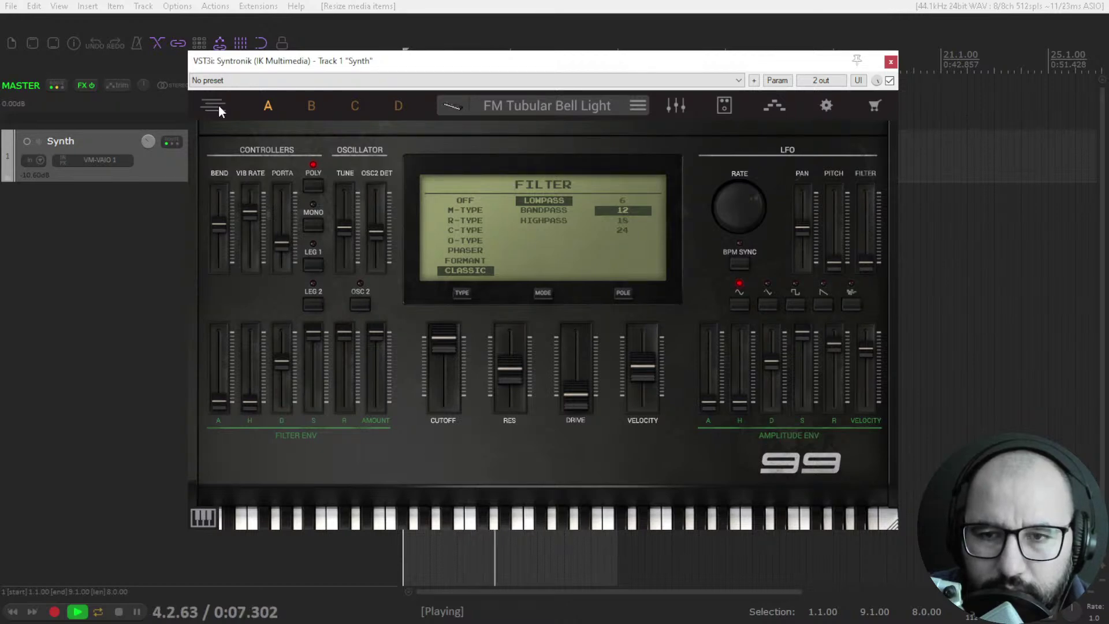
# Raise the instrument's volume above 0 dB in the mixer while auditioning.
pyautogui.press('space')
pyautogui.click(677, 105)
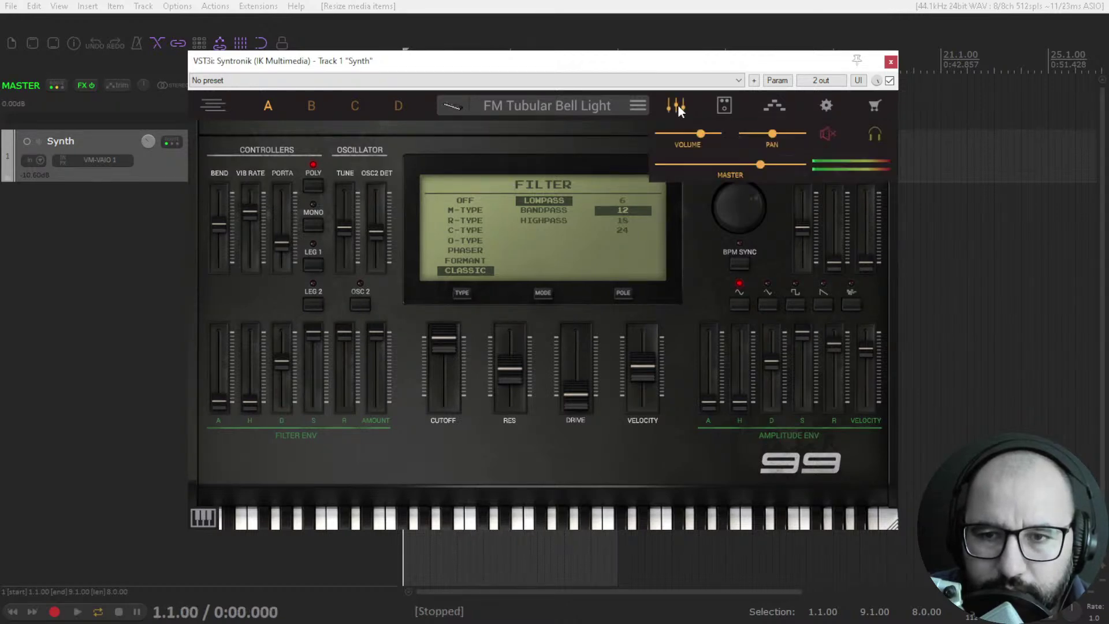
pyautogui.moveTo(702, 141)
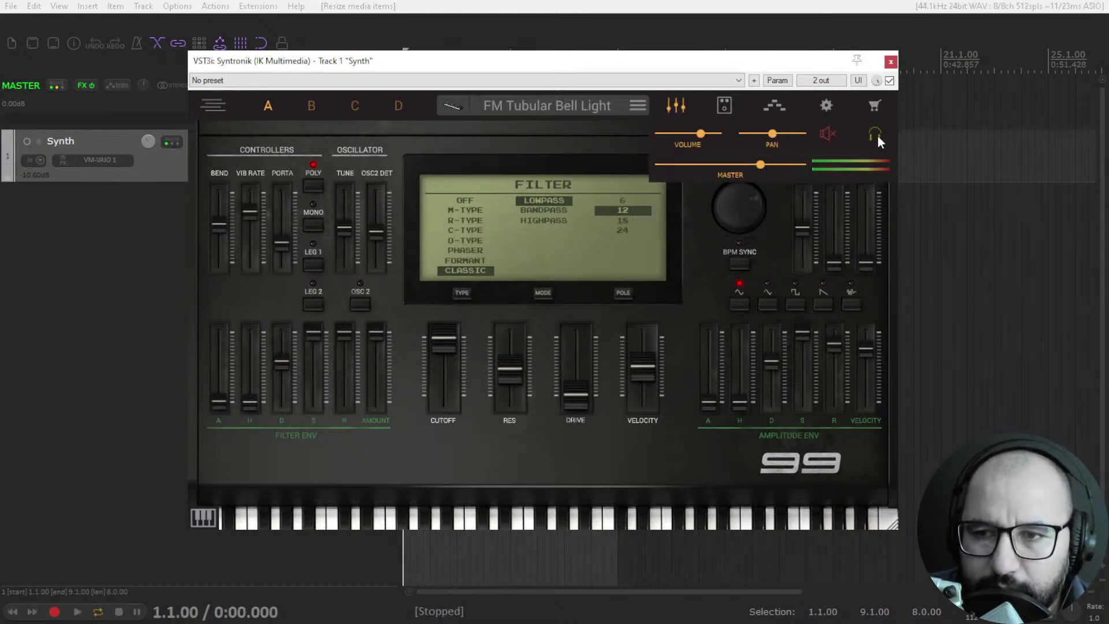
pyautogui.press('space')
pyautogui.moveTo(703, 133); pyautogui.dragTo(712, 136)
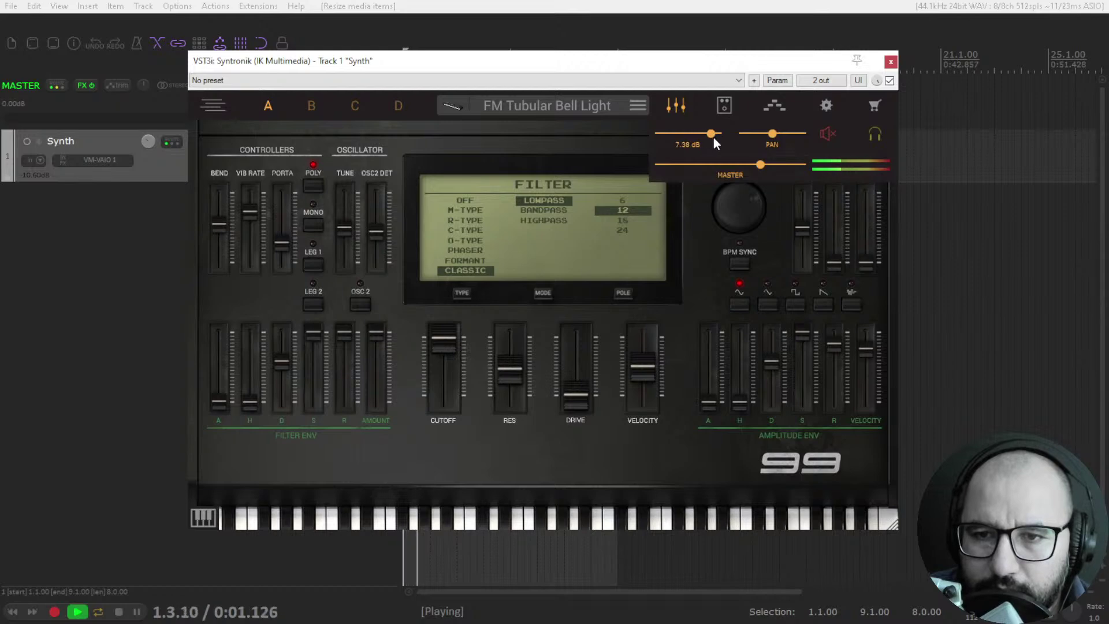
pyautogui.press('space')
# Browse the effects rack and slot 2 effect list unchanged, then show the arpeggiator page.
pyautogui.click(724, 106)
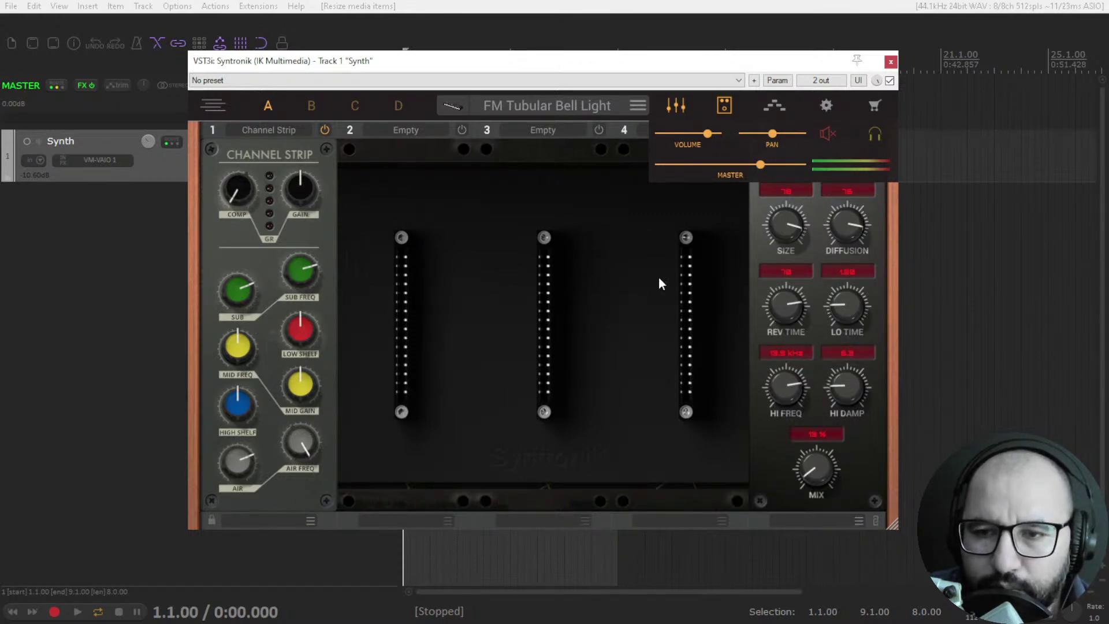
pyautogui.click(729, 106)
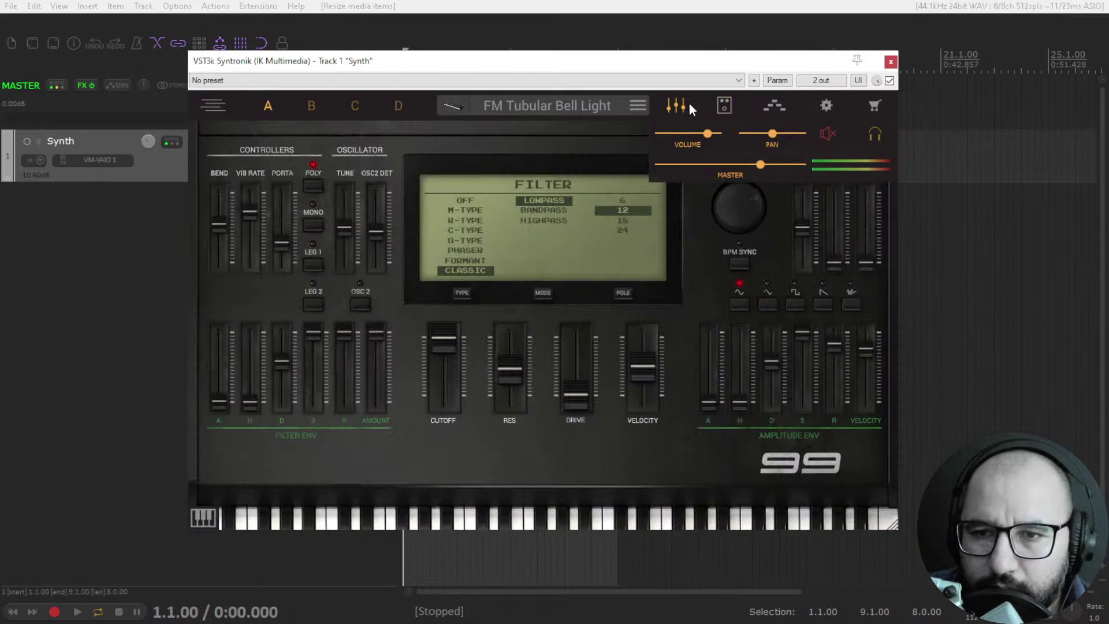
pyautogui.click(729, 105)
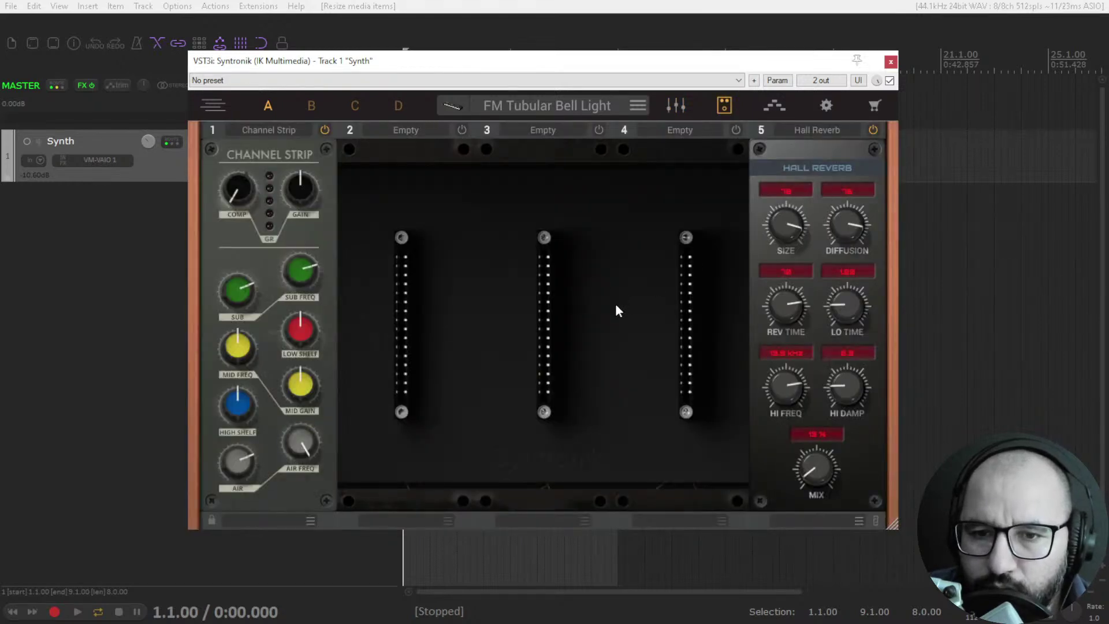
pyautogui.click(407, 128)
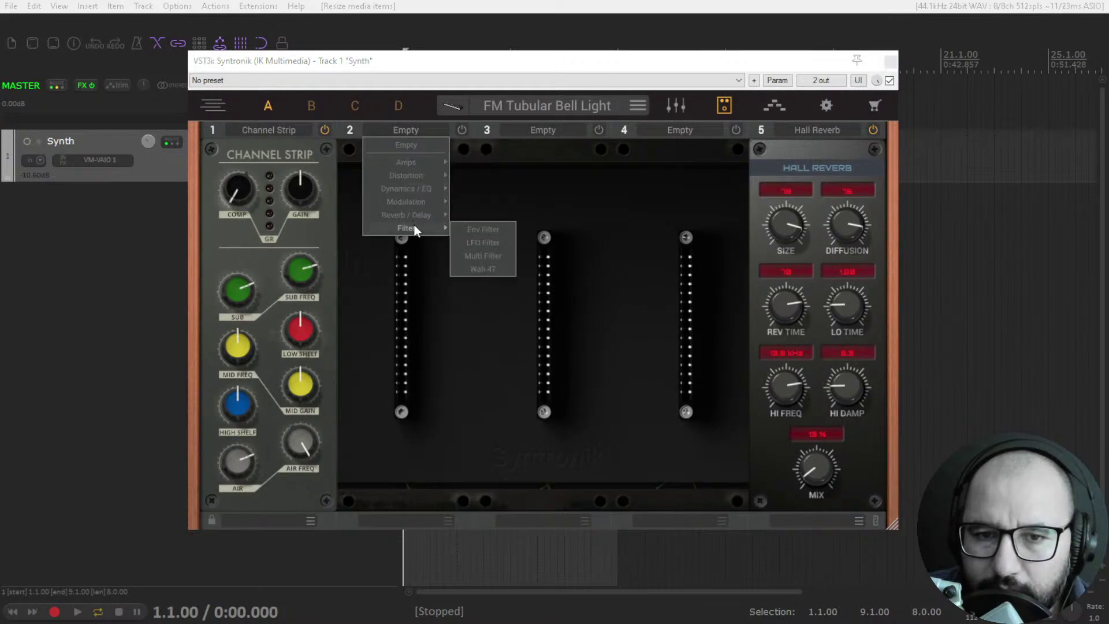
pyautogui.click(665, 197)
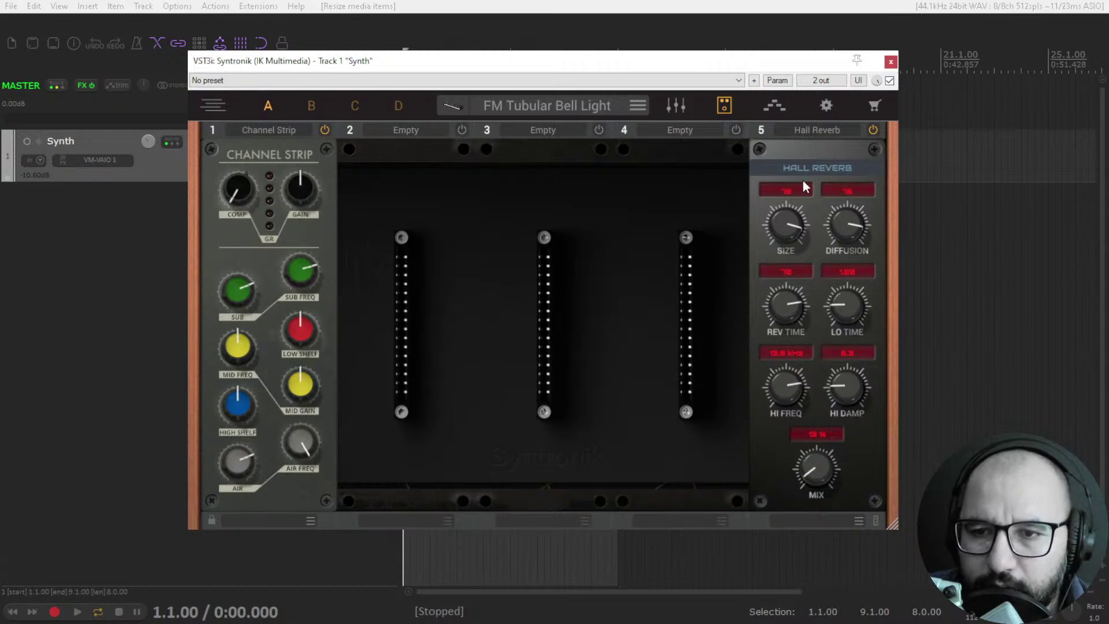
pyautogui.click(773, 106)
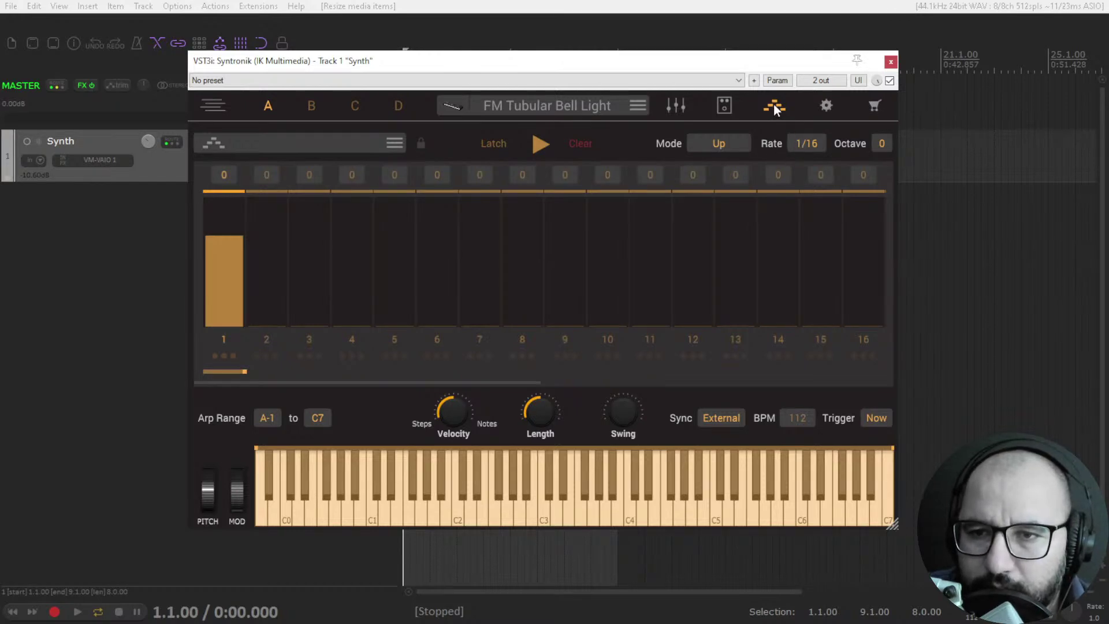
pyautogui.click(824, 107)
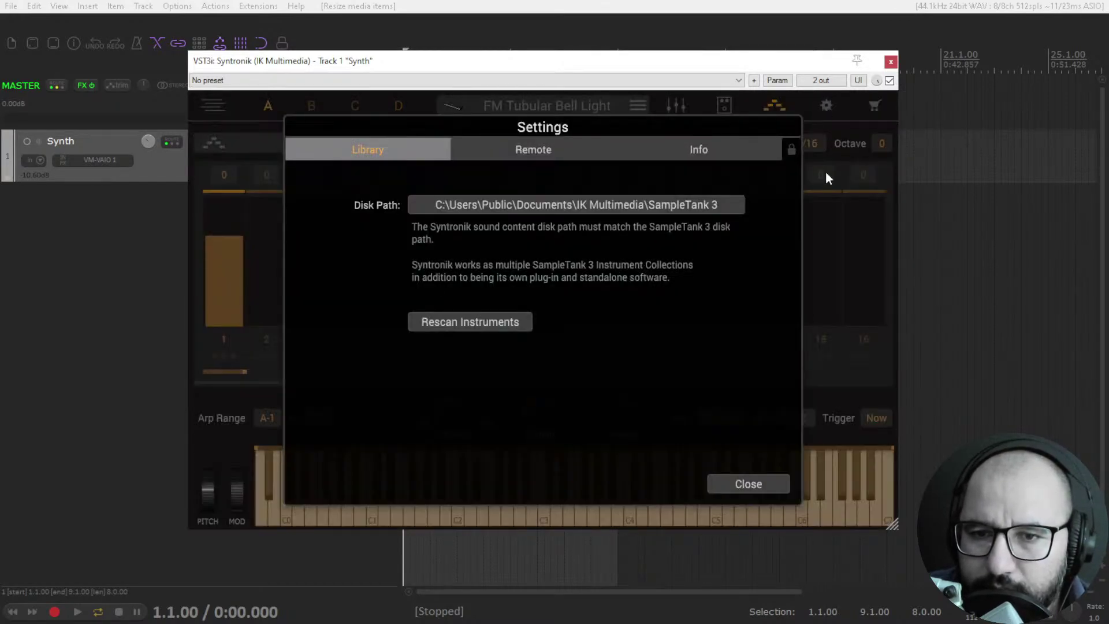
pyautogui.click(747, 484)
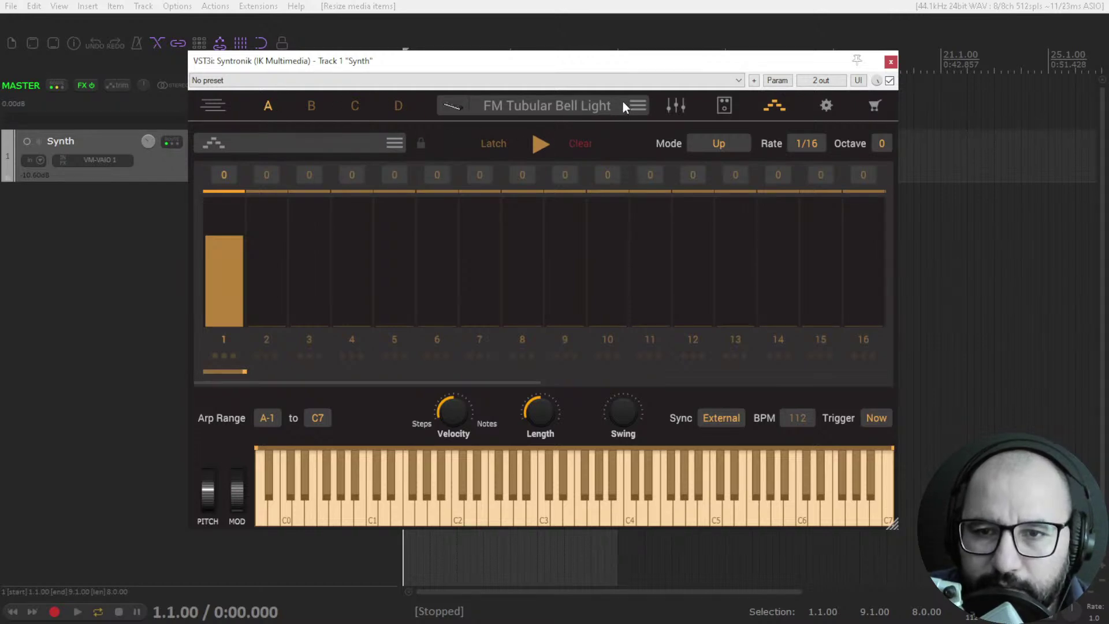
# Load the Blau Squishy Bass Light preset onto layer B and audition it.
pyautogui.click(214, 106)
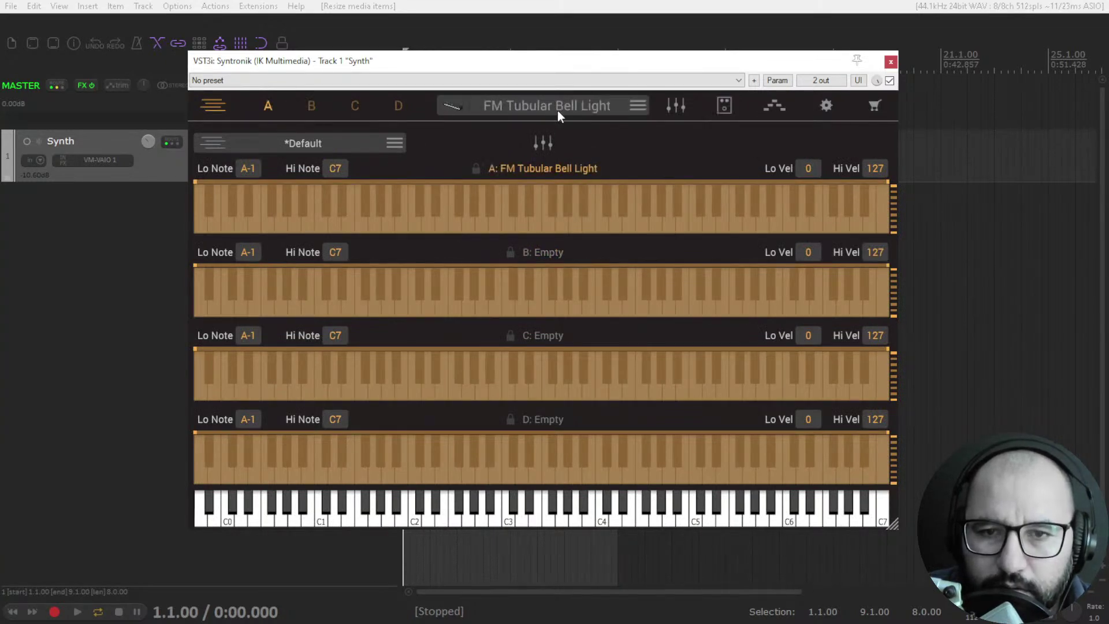
pyautogui.click(675, 104)
pyautogui.click(717, 113)
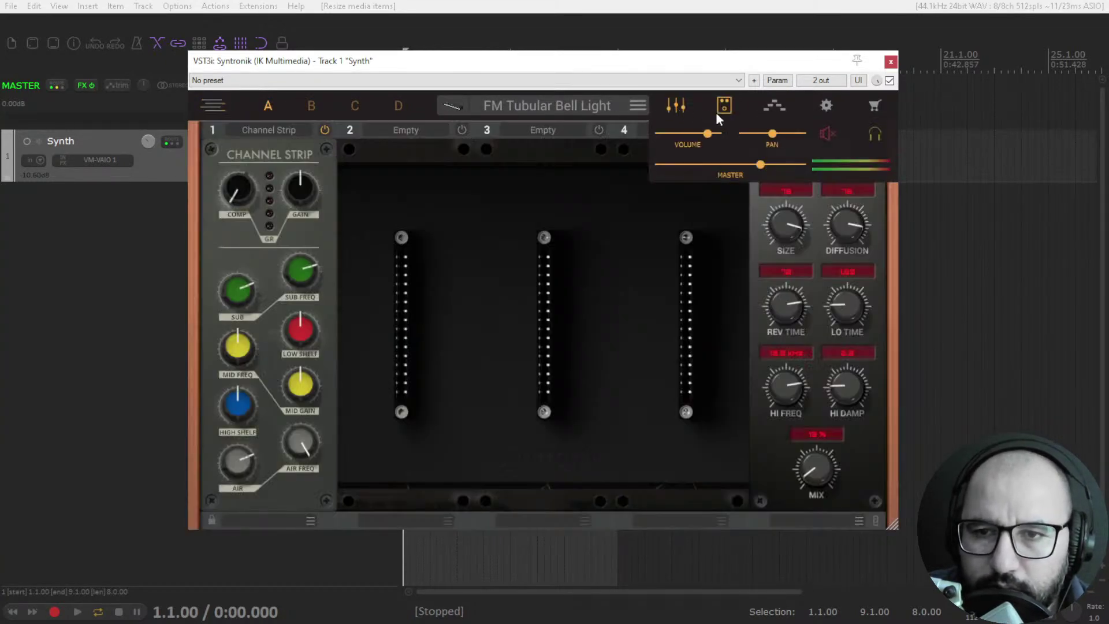
pyautogui.click(312, 106)
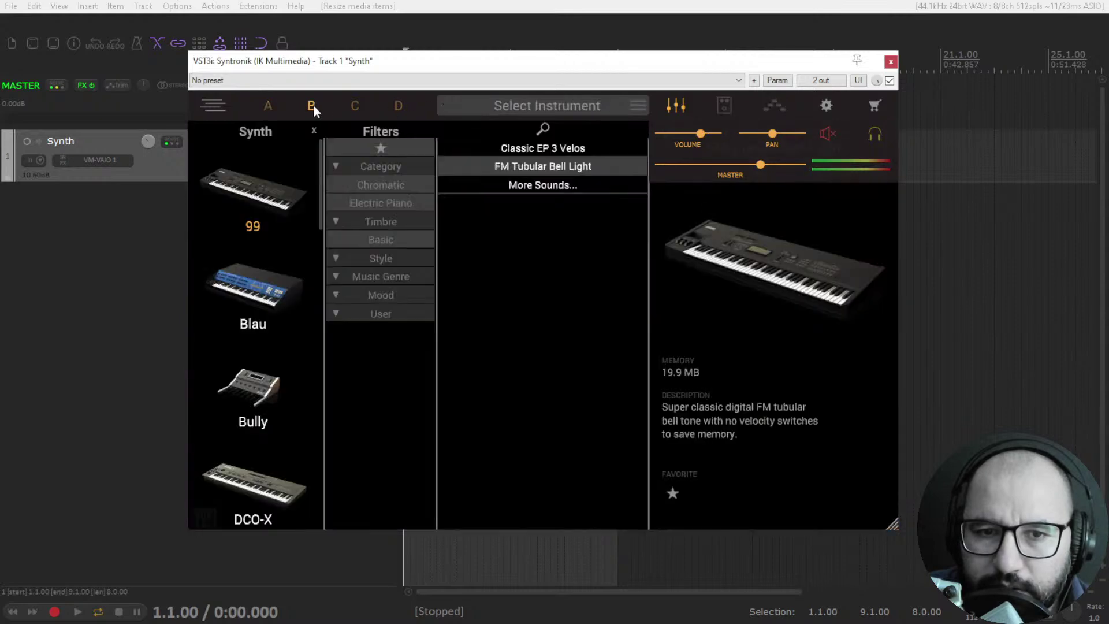
pyautogui.click(258, 279)
pyautogui.doubleClick(532, 221)
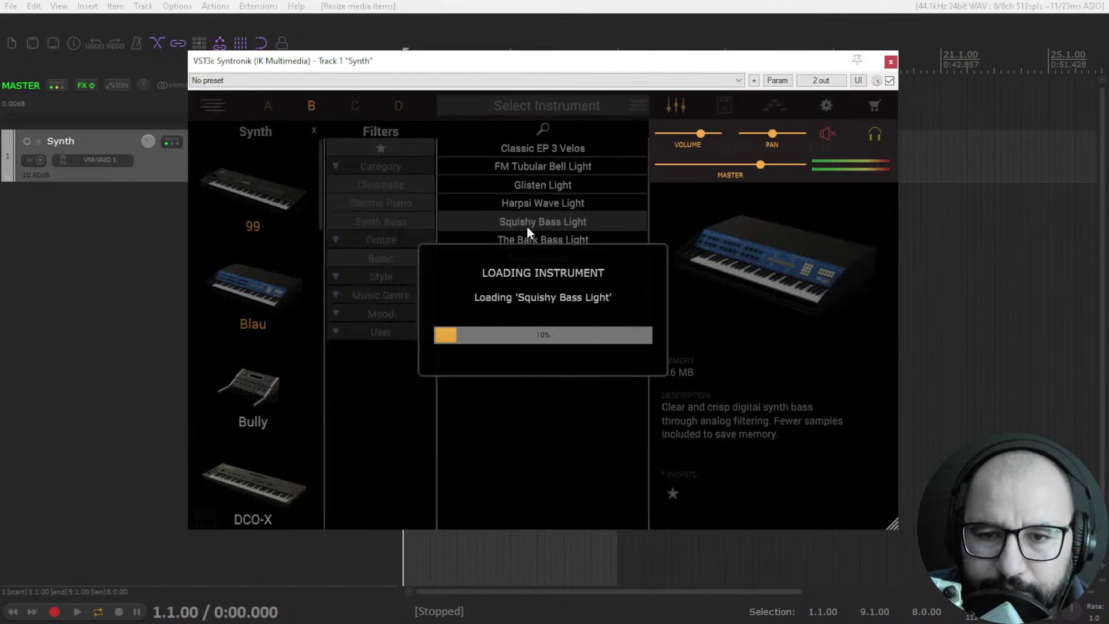
pyautogui.press('space')
pyautogui.click(682, 99)
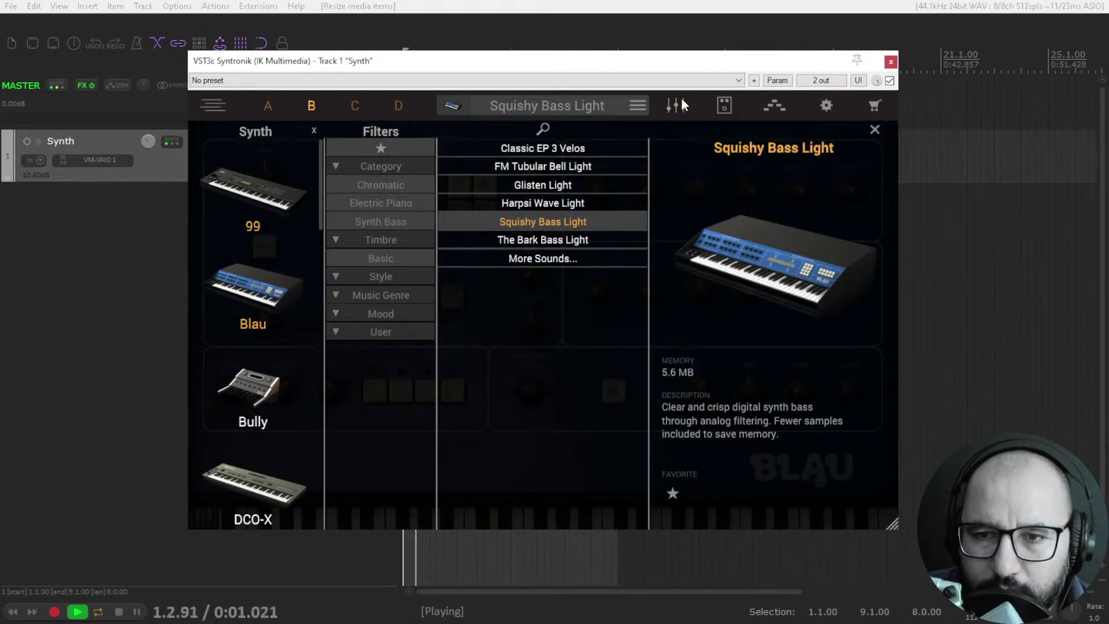
# Replace layer B's sound with J-60 Square+Sub Light, audition it, then return to layer A.
pyautogui.click(265, 282)
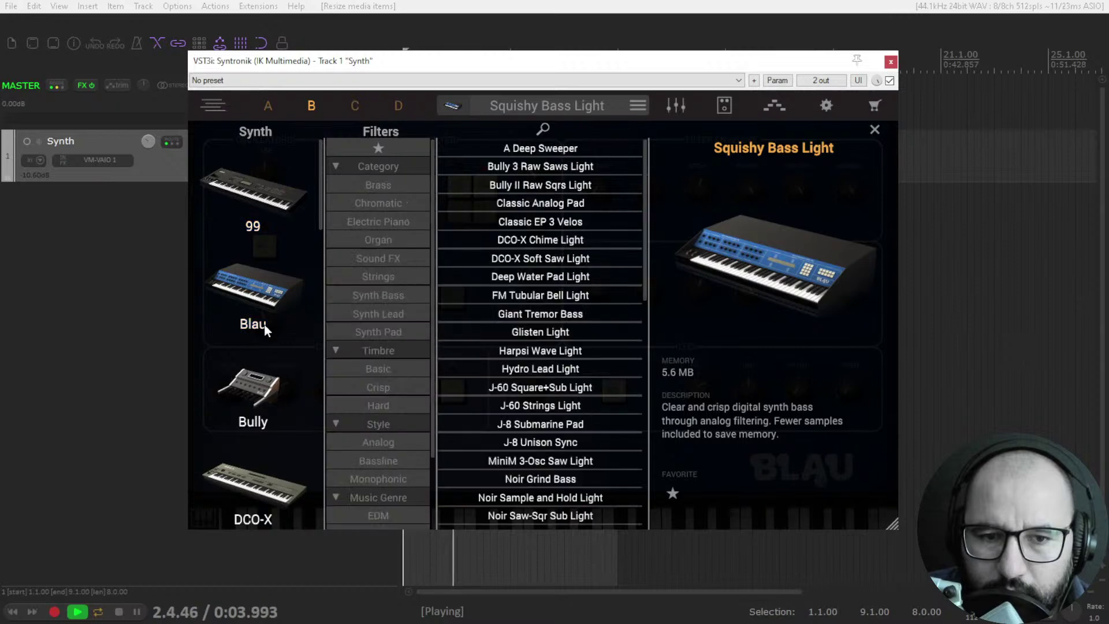
pyautogui.scroll(-5, 266, 331)
pyautogui.press('space')
pyautogui.moveTo(320, 454); pyautogui.dragTo(305, 279)
pyautogui.click(240, 238)
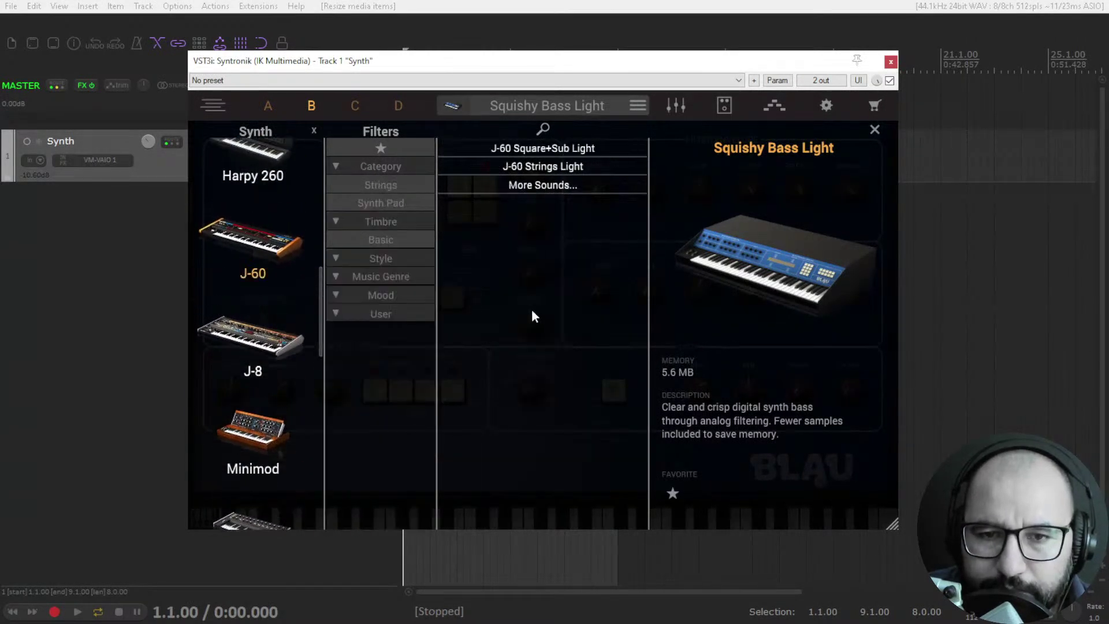
pyautogui.click(544, 148)
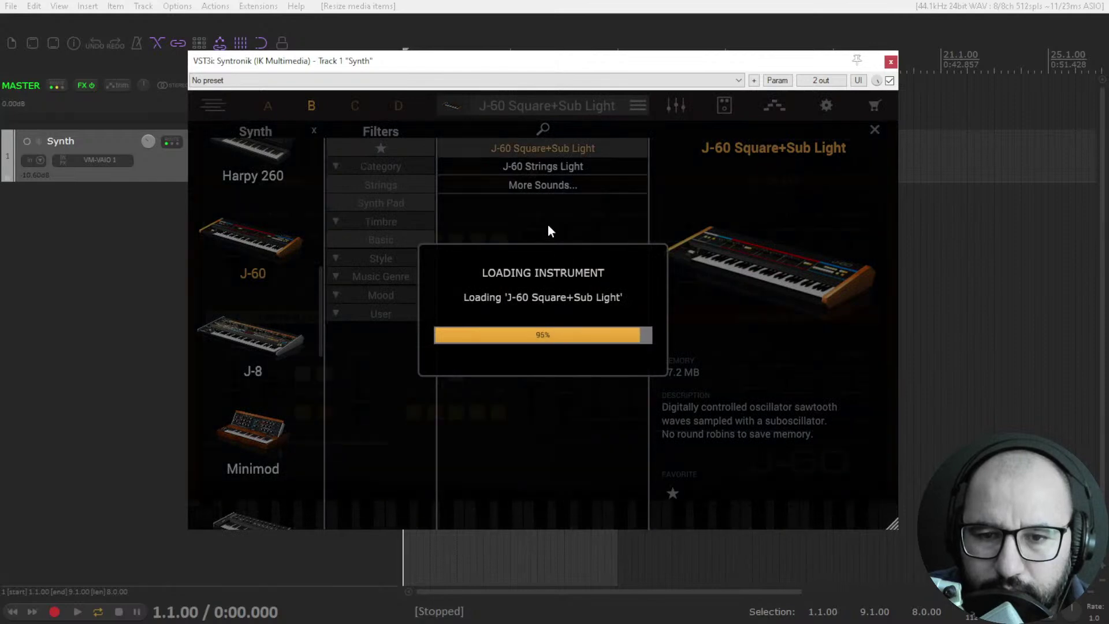
pyautogui.press('space')
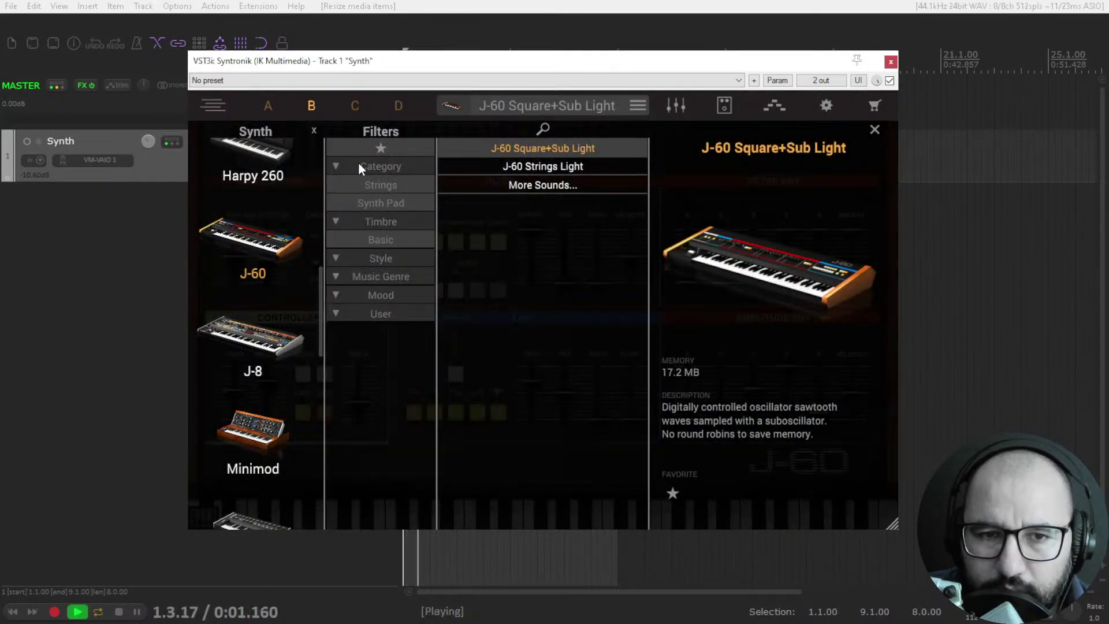
pyautogui.click(269, 105)
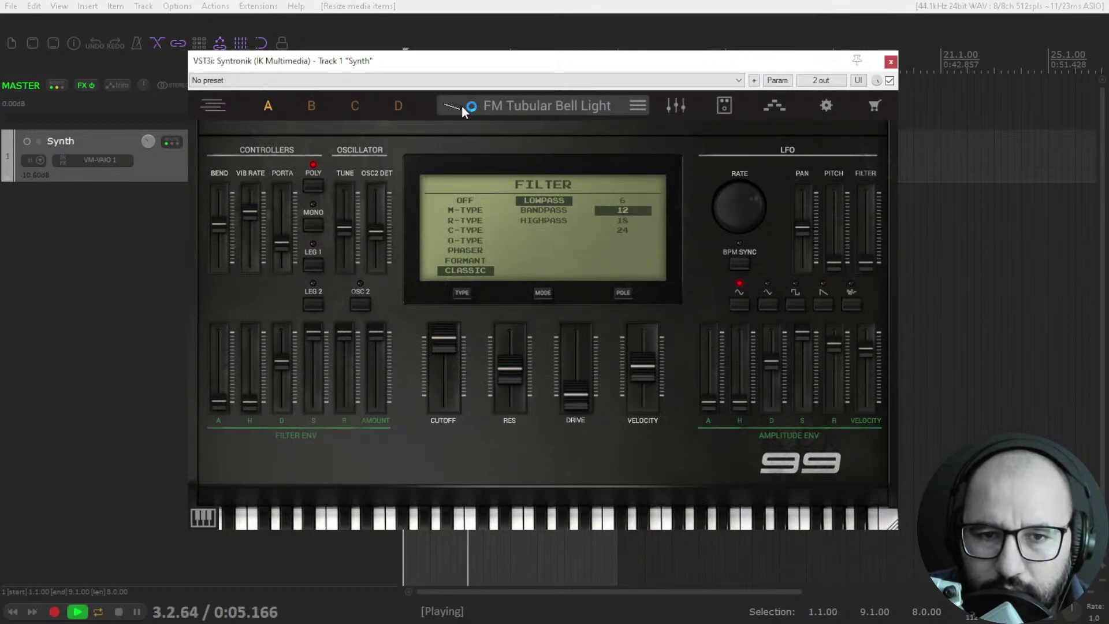
# Compare layer A's FM Tubular Bell Light with layer B's J-60 sound, then open layer B's browser.
pyautogui.click(314, 107)
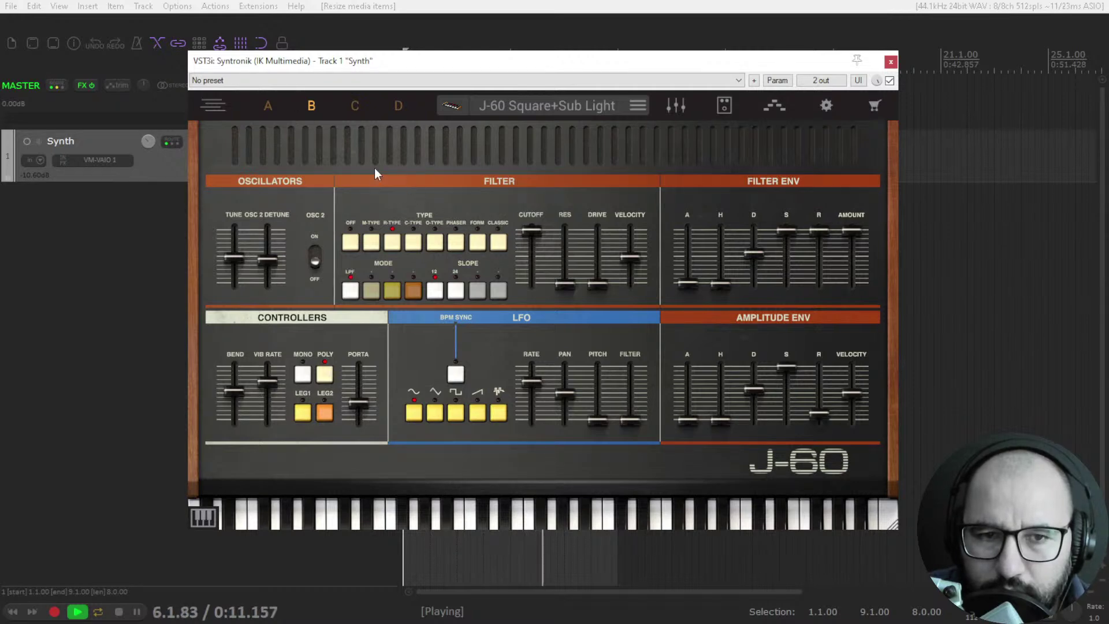
pyautogui.press('space')
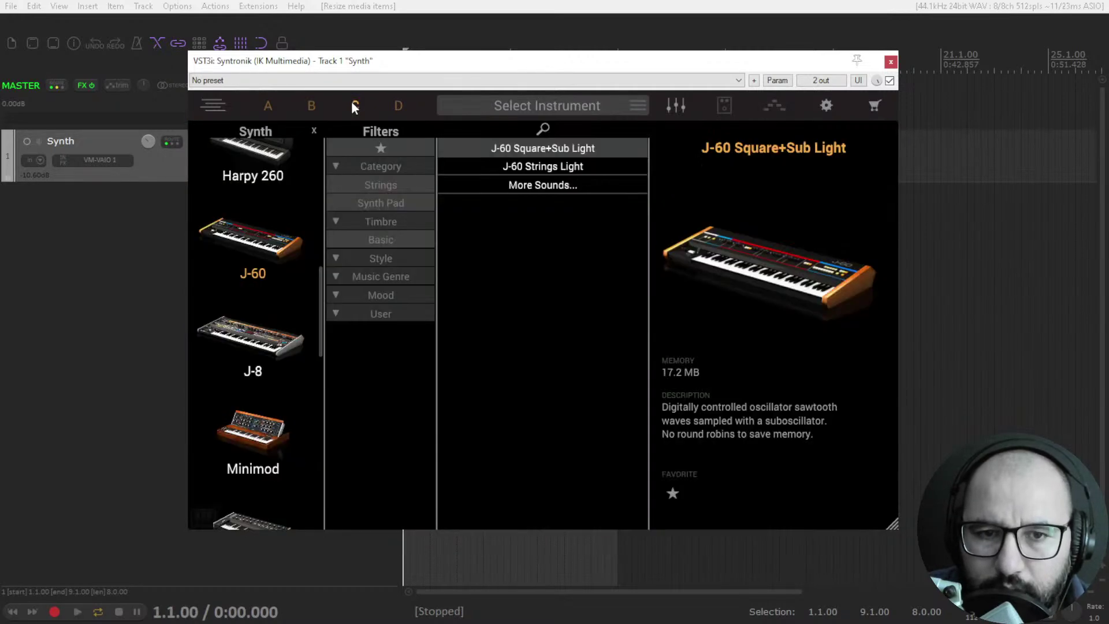
pyautogui.click(311, 106)
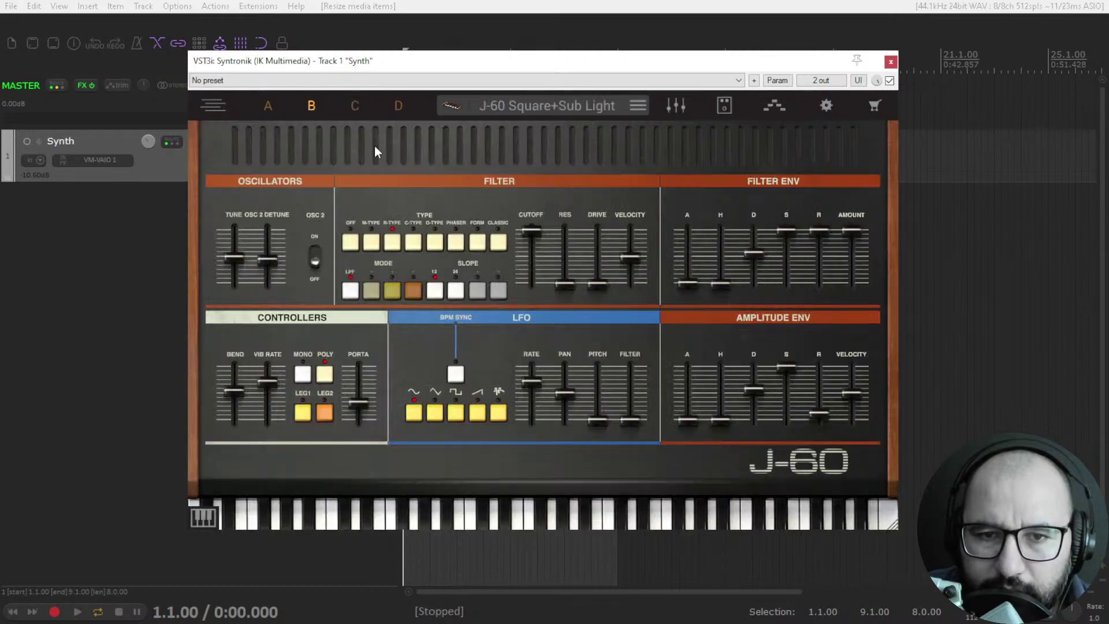
pyautogui.click(531, 104)
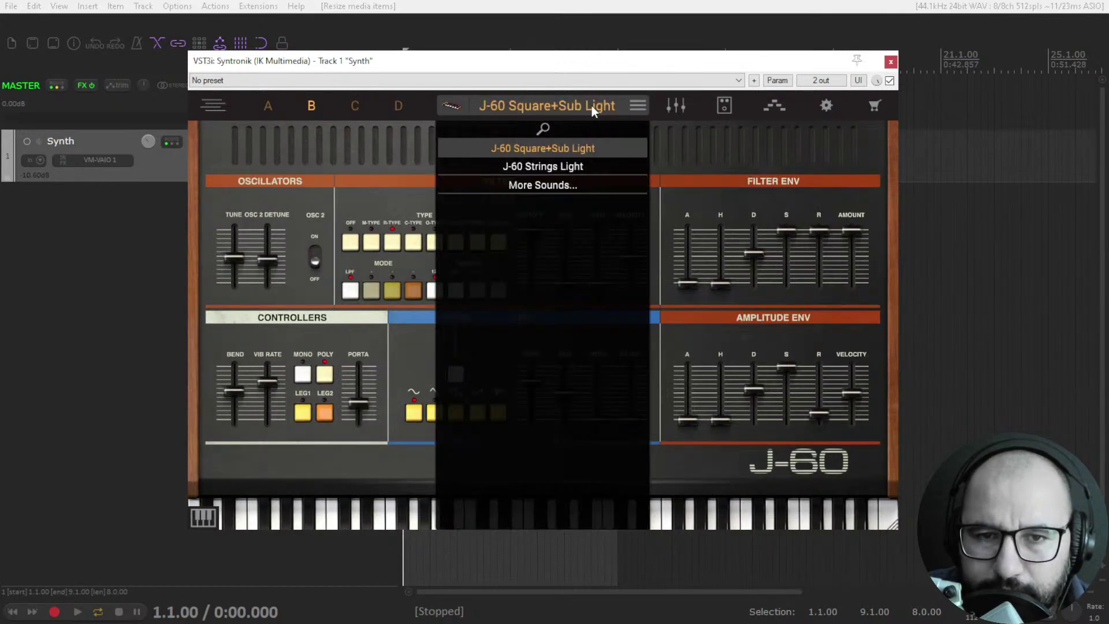
pyautogui.click(269, 106)
pyautogui.press('space')
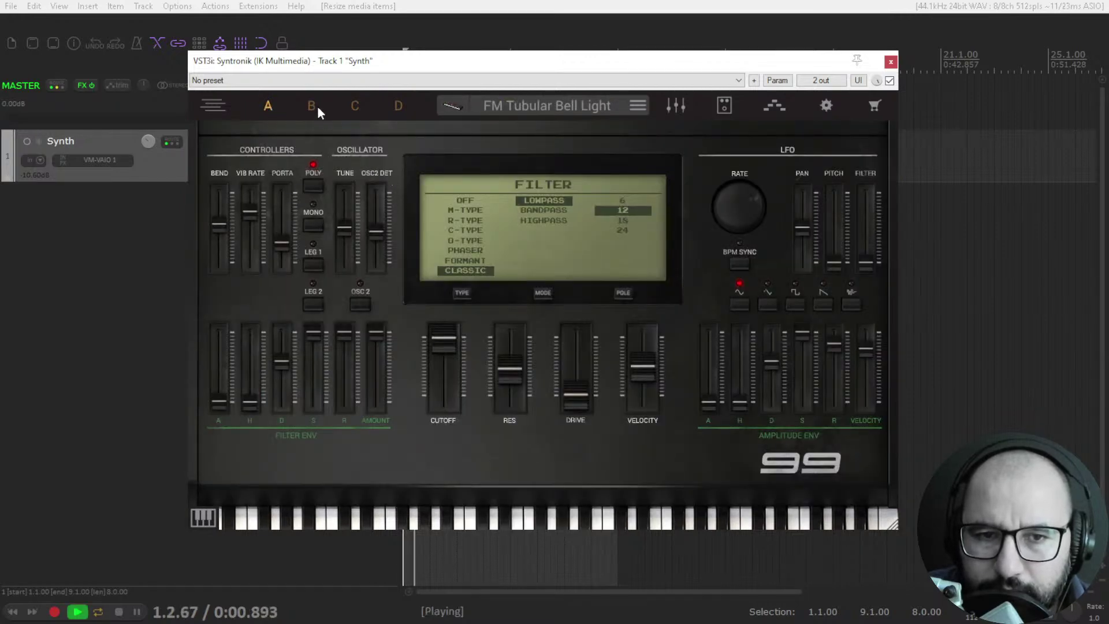
pyautogui.click(312, 106)
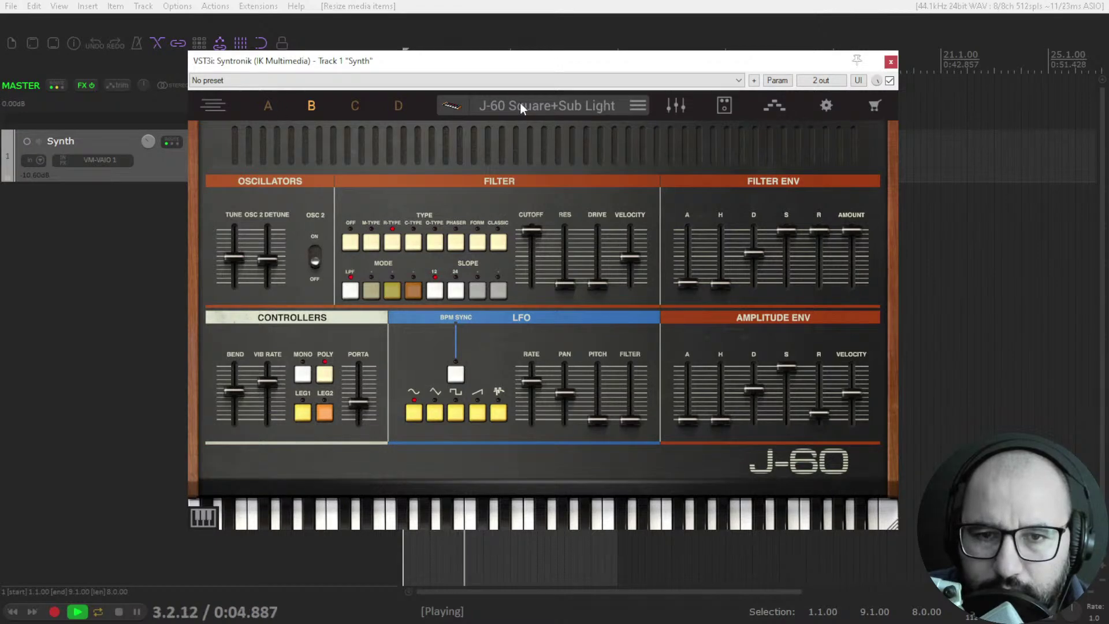
pyautogui.click(453, 105)
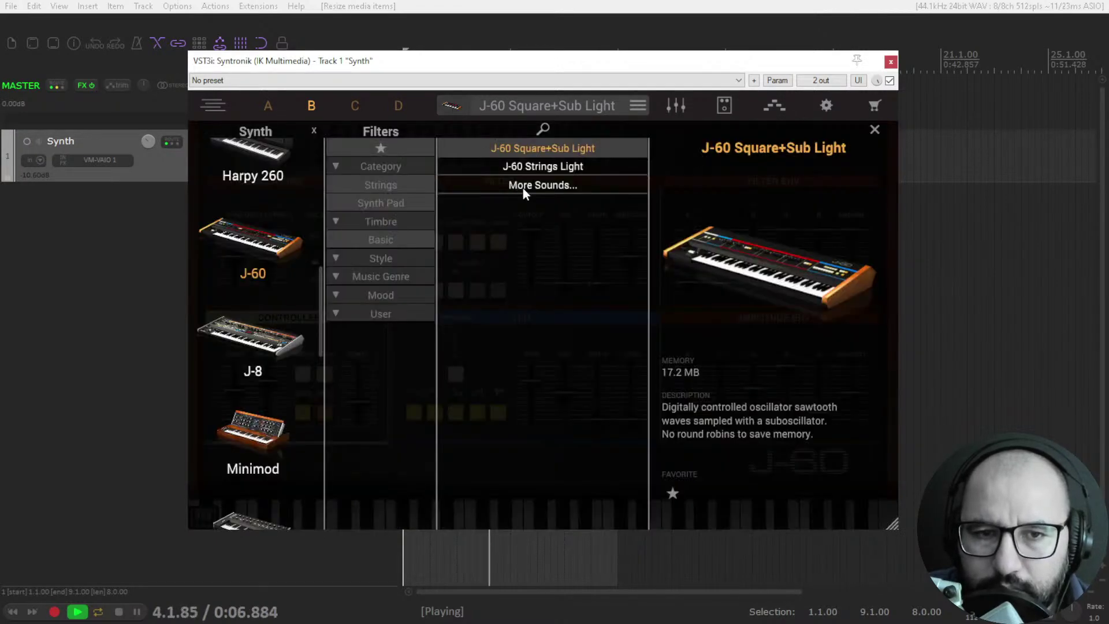
# Load J-60 Strings Light onto layer B and audition it.
pyautogui.press('space')
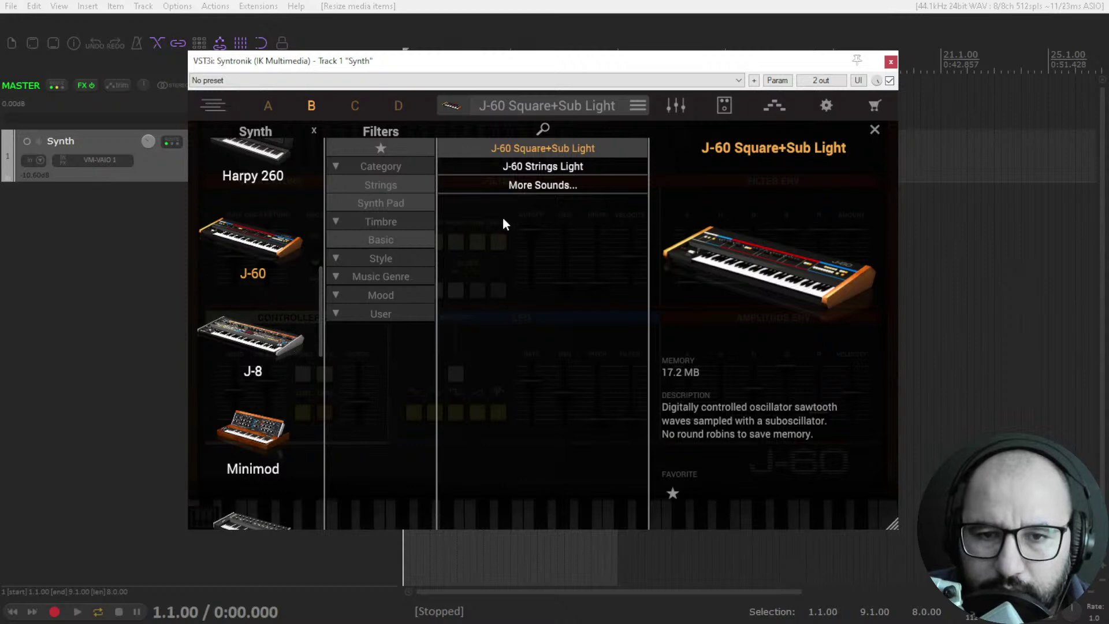
pyautogui.doubleClick(530, 166)
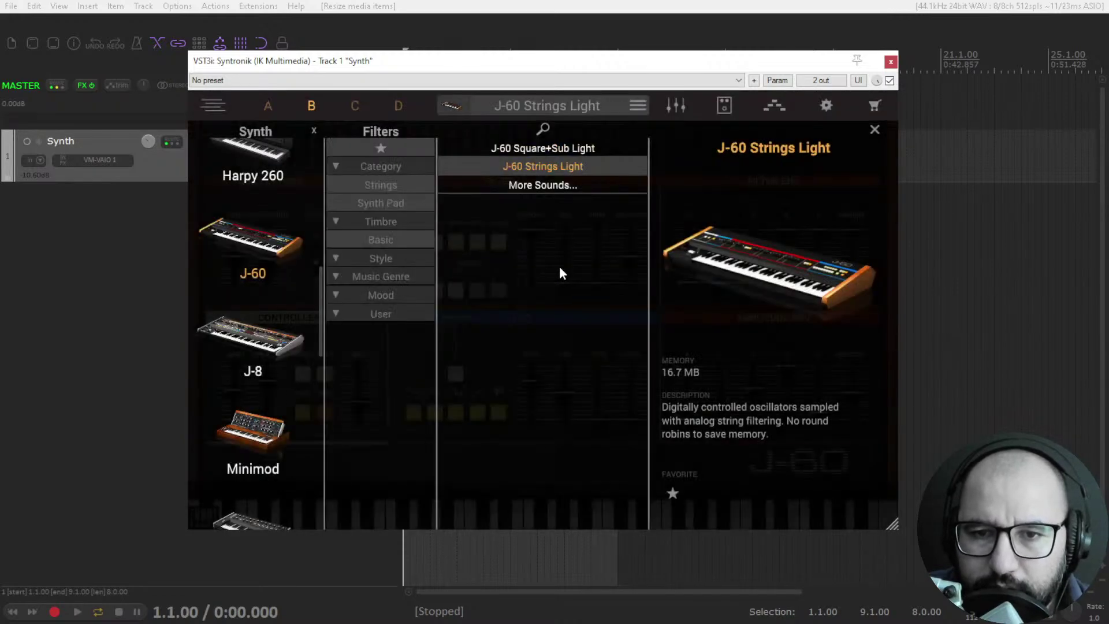
pyautogui.press('space')
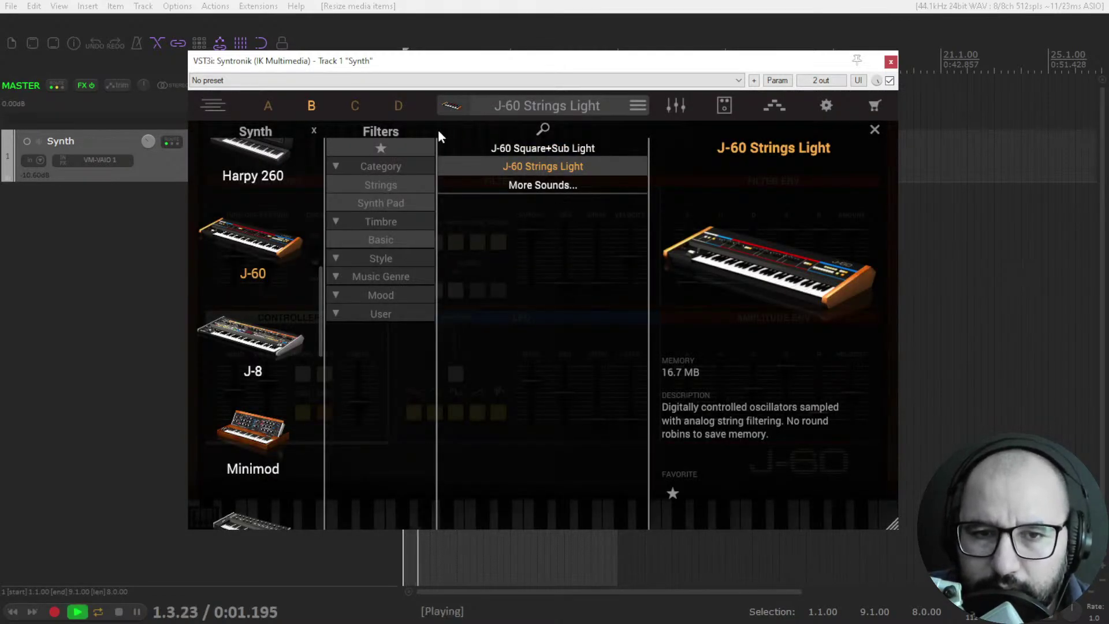
# Clear the synth filter, stop playback, and reopen layer B's browser listing every synth's presets.
pyautogui.click(313, 130)
pyautogui.click(341, 108)
pyautogui.click(304, 105)
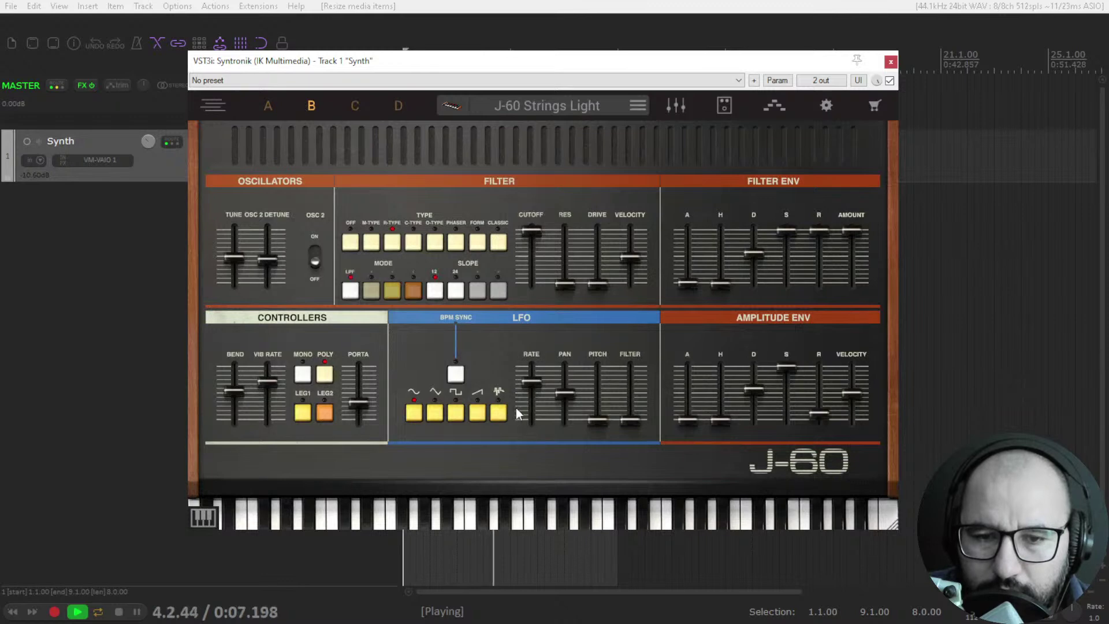
pyautogui.press('space')
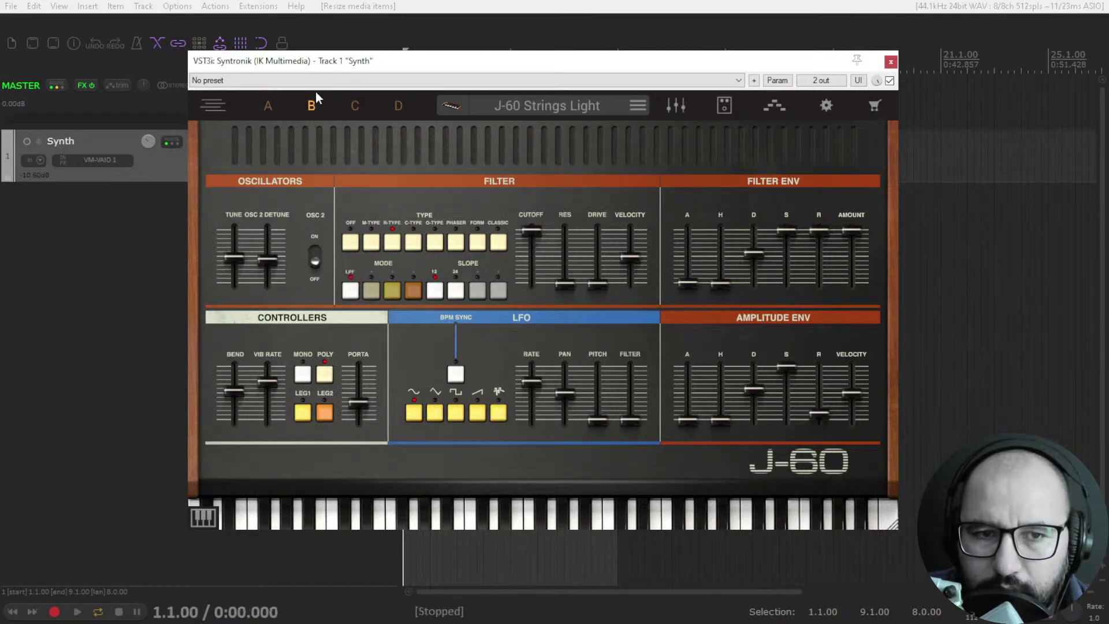
pyautogui.click(452, 106)
pyautogui.moveTo(321, 304); pyautogui.dragTo(320, 425)
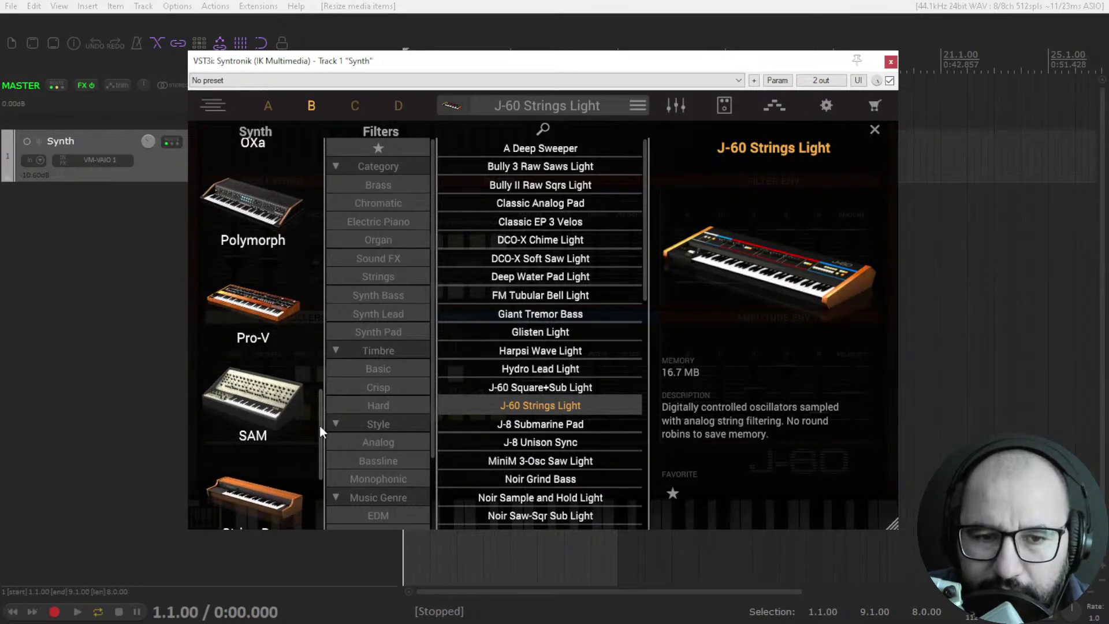
# Filter to the Pro-V synth, load Pro-V Triangle Light and play it.
pyautogui.click(269, 297)
pyautogui.click(543, 148)
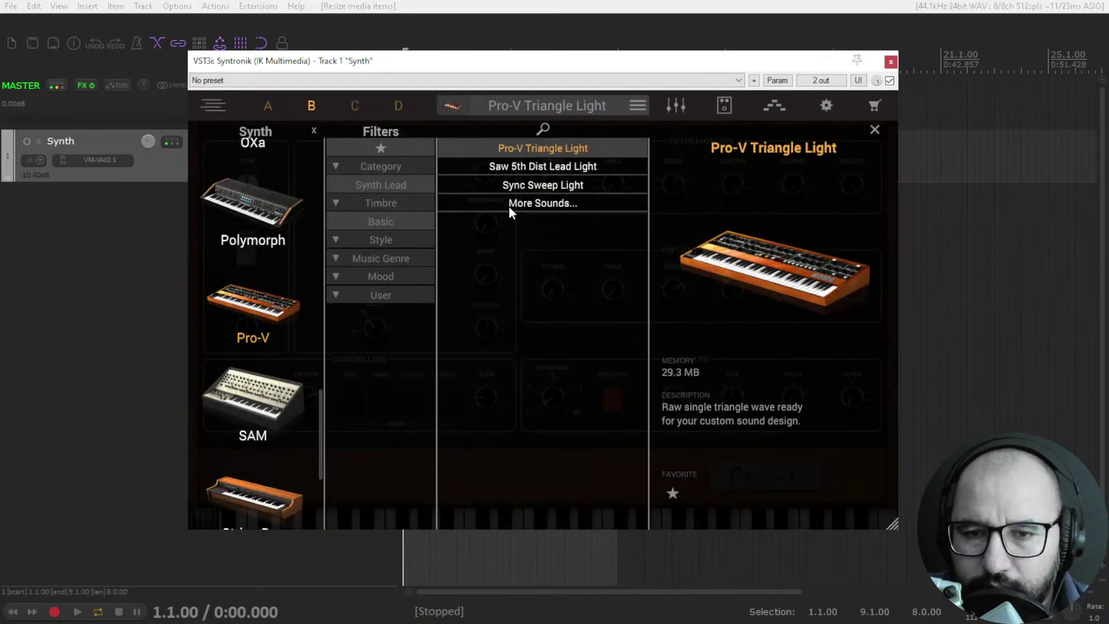
pyautogui.press('space')
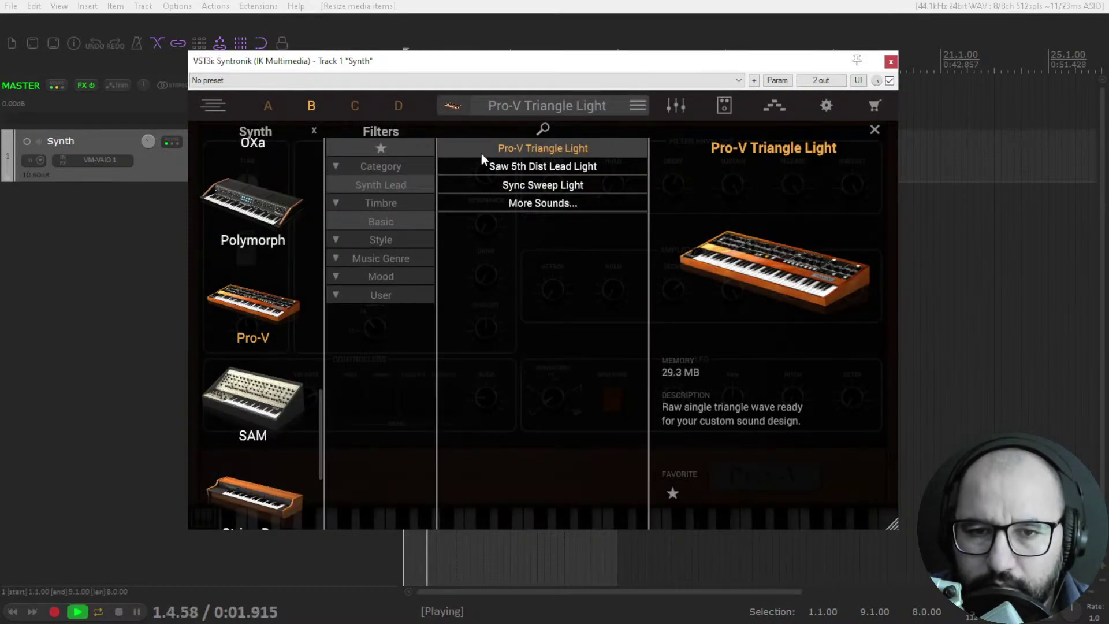
pyautogui.click(454, 102)
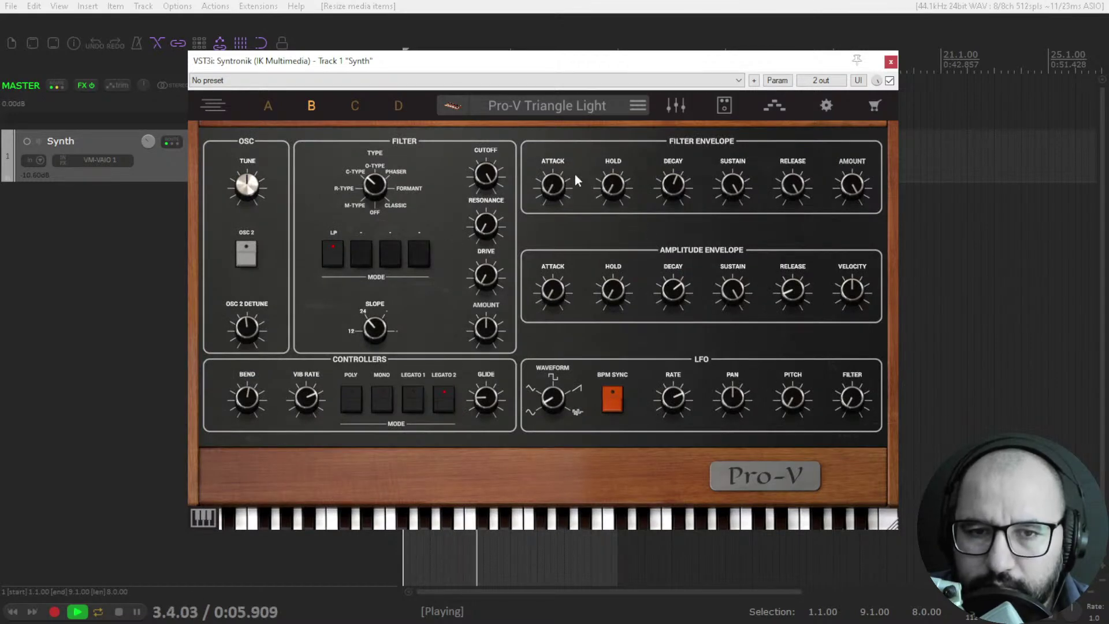
# Audition Saw 5th Dist Lead Light, then settle on Sync Sweep Light and stop playback.
pyautogui.click(495, 105)
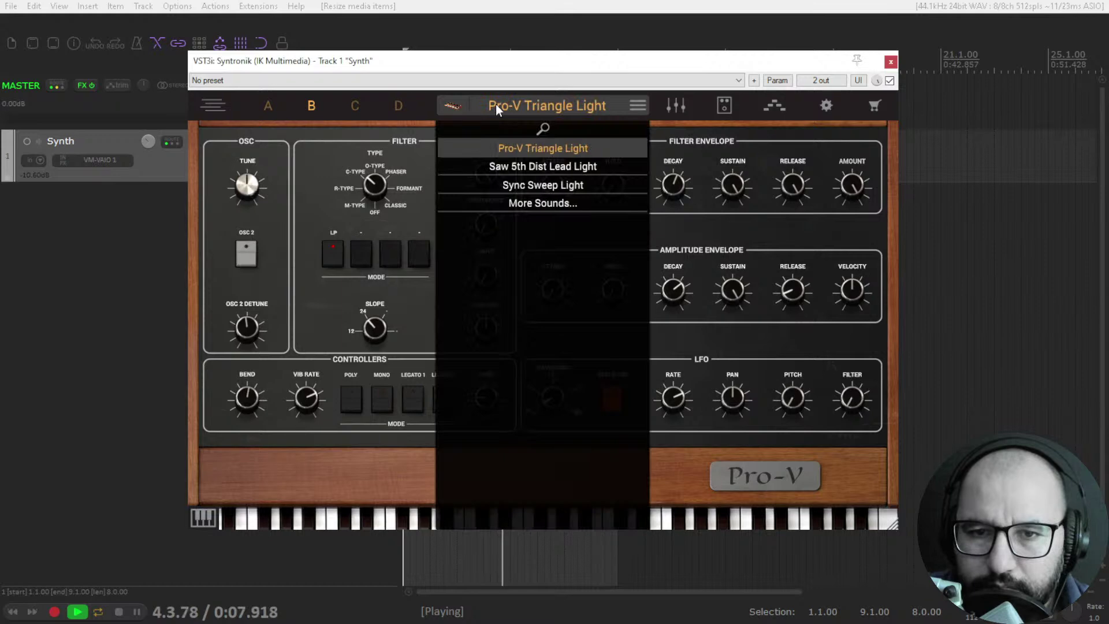
pyautogui.click(539, 165)
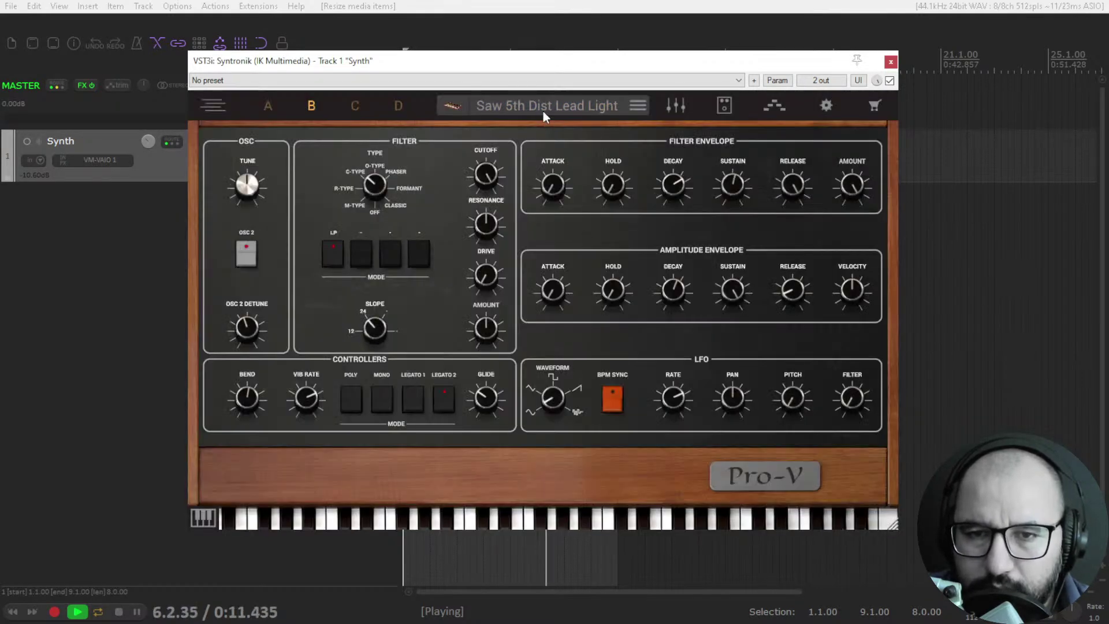
pyautogui.click(543, 111)
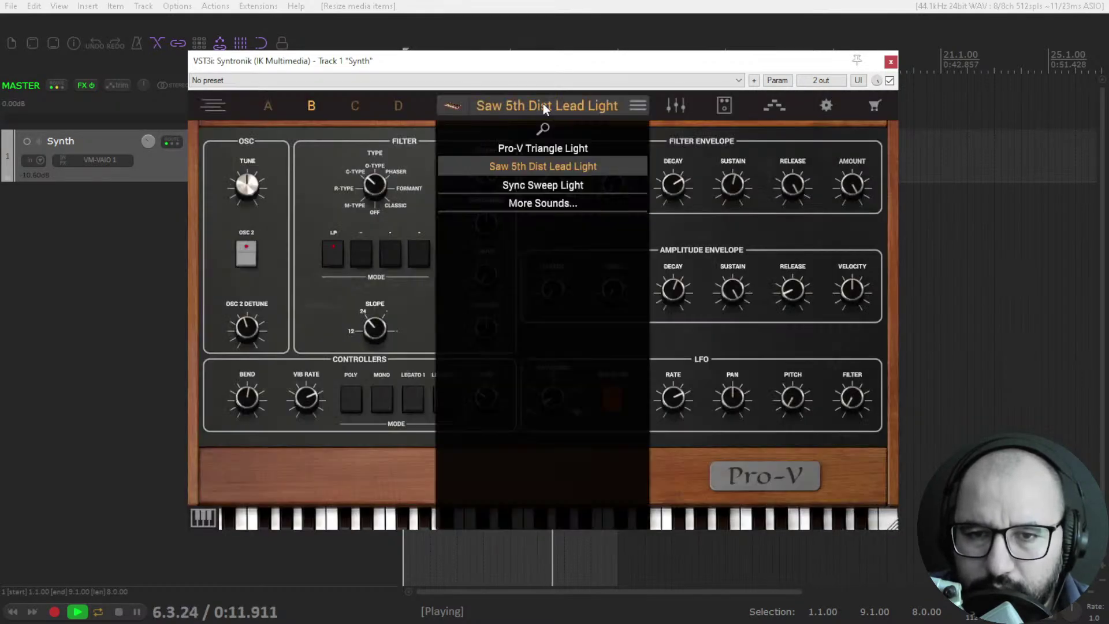
pyautogui.click(560, 183)
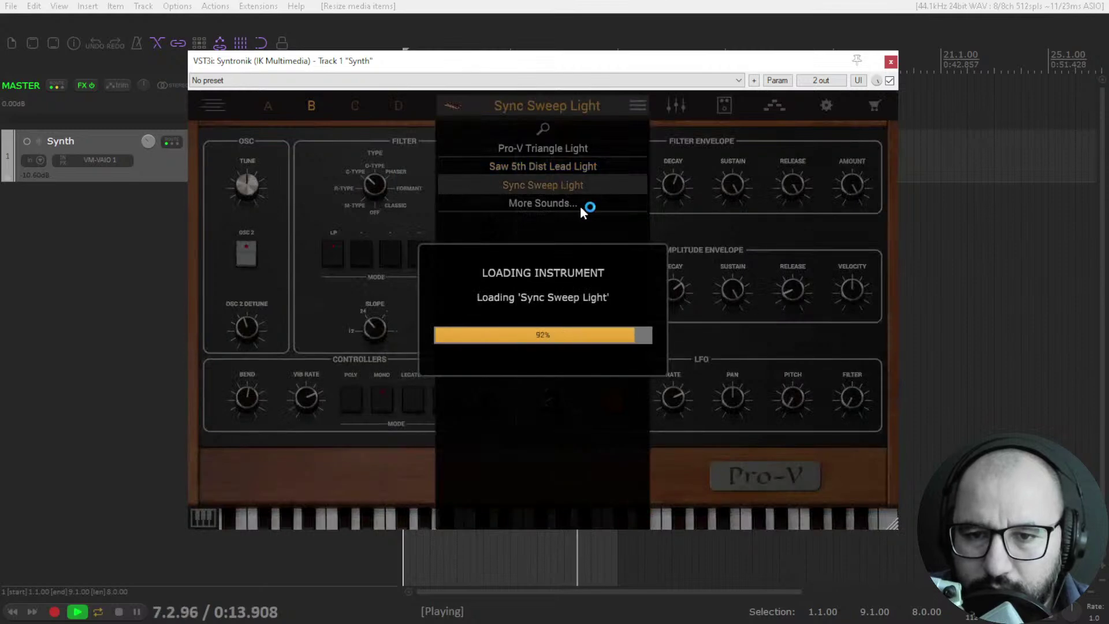
pyautogui.press('space')
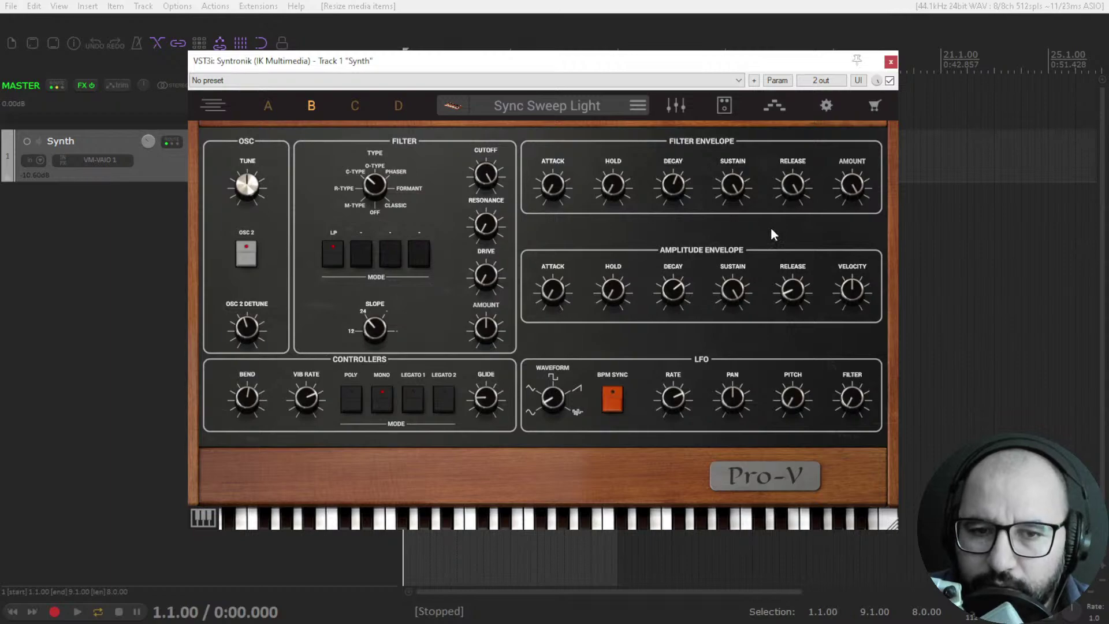
# Switch from REAPER to the OBS Studio window with Alt+Tab.
pyautogui.hotkey('alt', 'Tab')
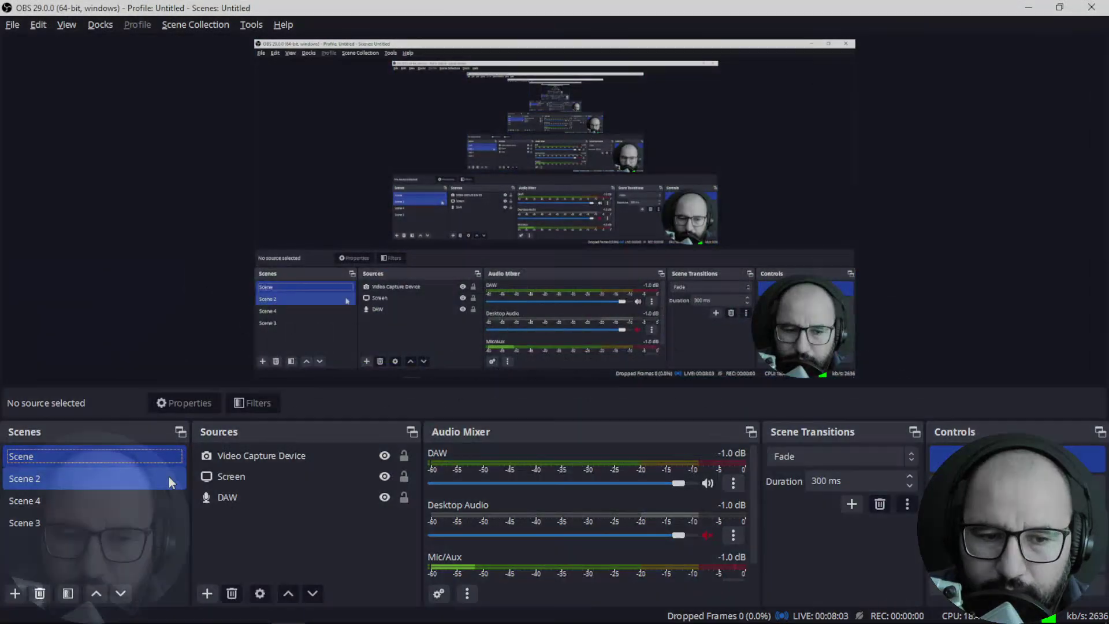
# Activate Scene 2 in OBS to show the creator's website in the browser.
pyautogui.click(169, 476)
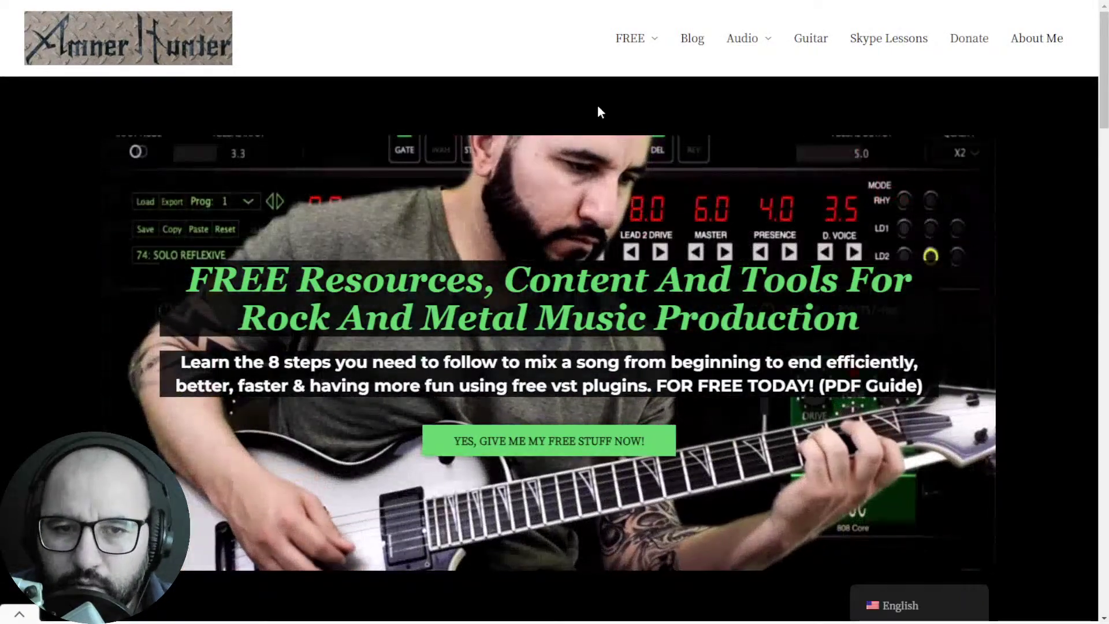
# Add the free Syntronik Instruments J-60, normally $49, to the Audio Plugin Deals cart.
pyautogui.hotkey('ctrl', 'Tab')
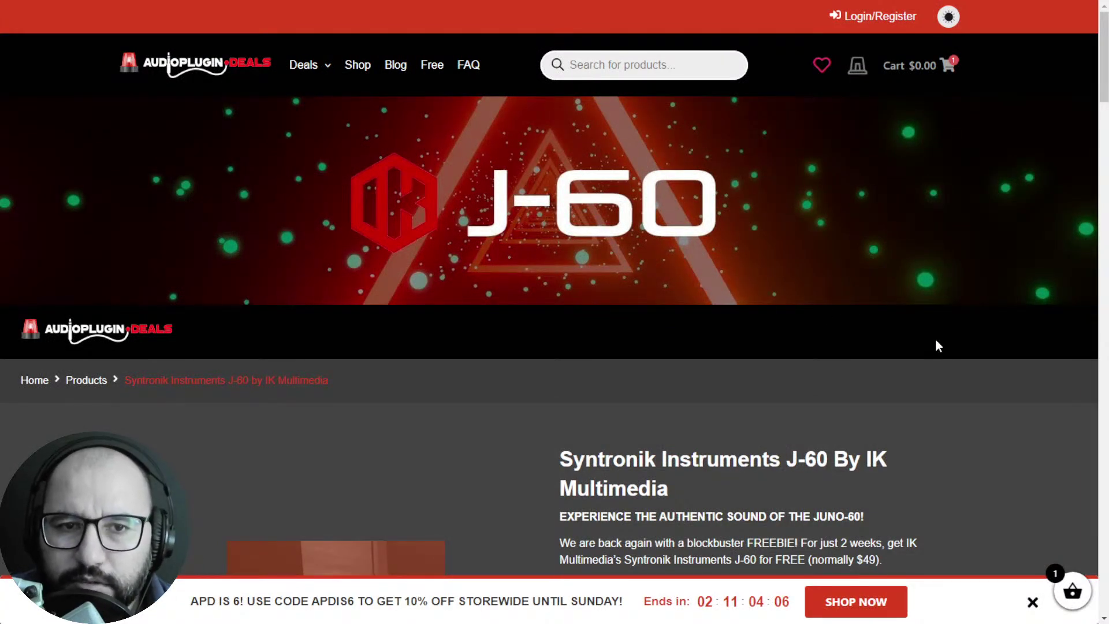
pyautogui.scroll(-2, 953, 361)
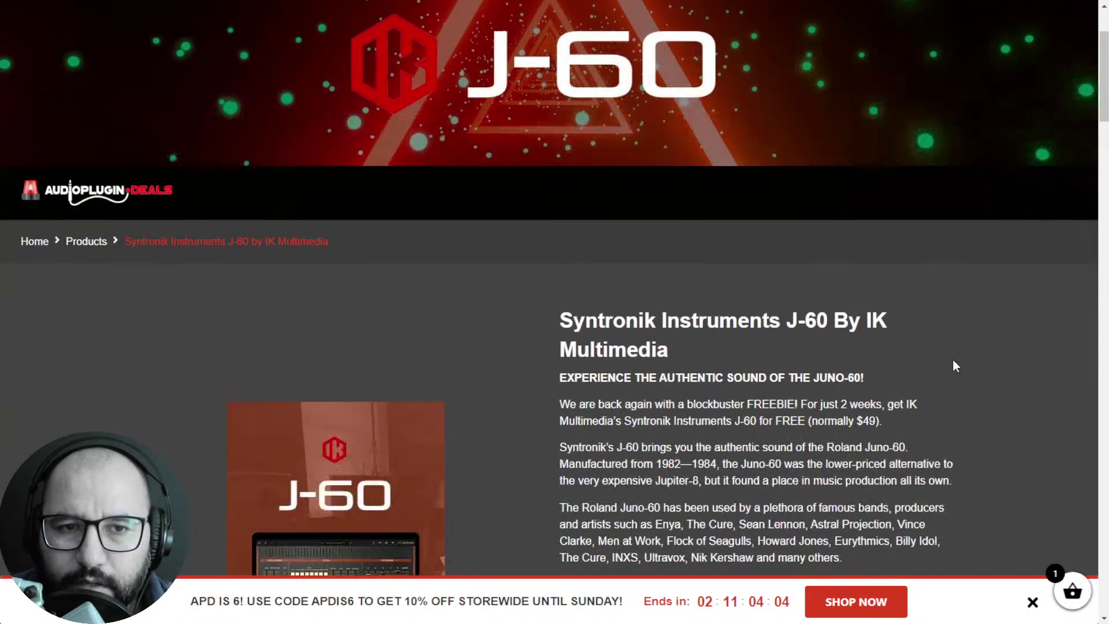
pyautogui.scroll(-2, 954, 365)
pyautogui.scroll(-3, 688, 293)
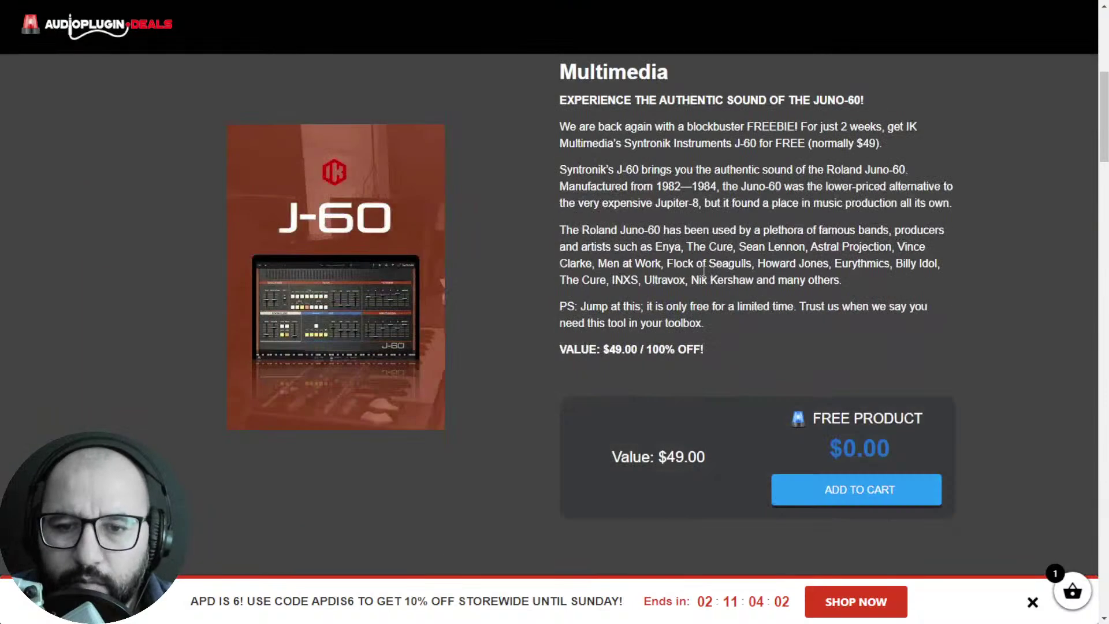
pyautogui.scroll(2, 688, 293)
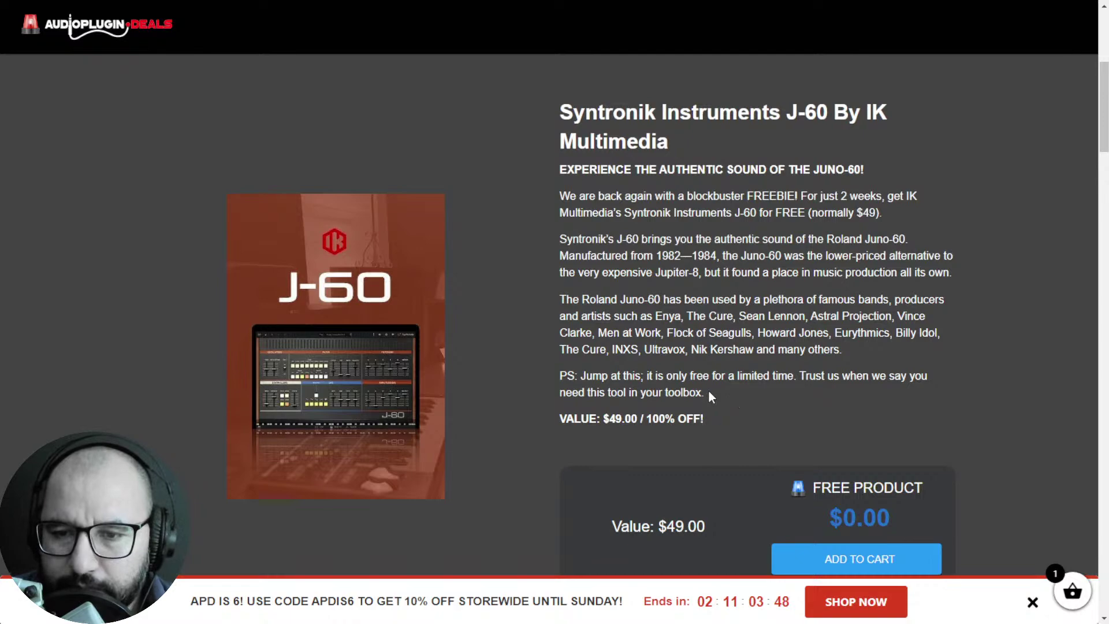
pyautogui.click(876, 572)
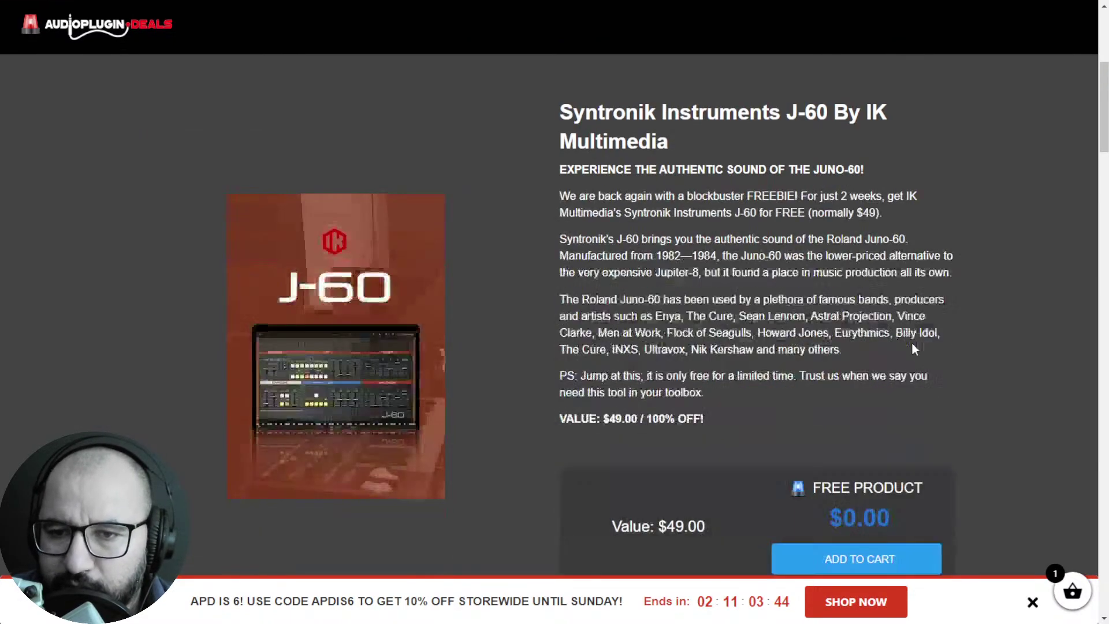
pyautogui.scroll(6, 913, 349)
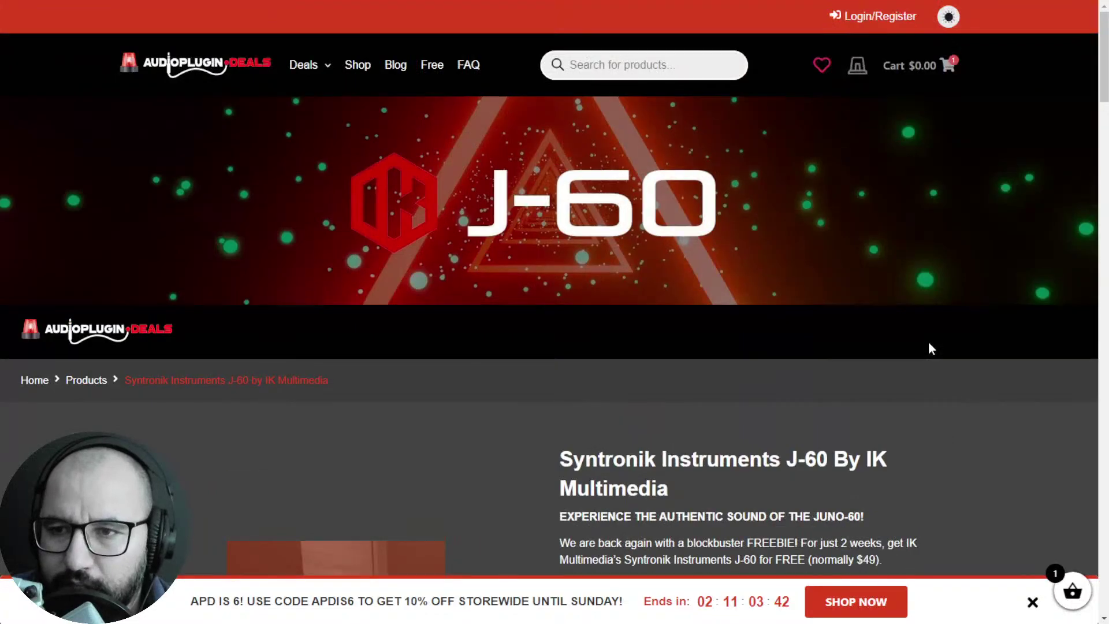
# Open the Audio Plugin Deals shopping cart.
pyautogui.click(948, 65)
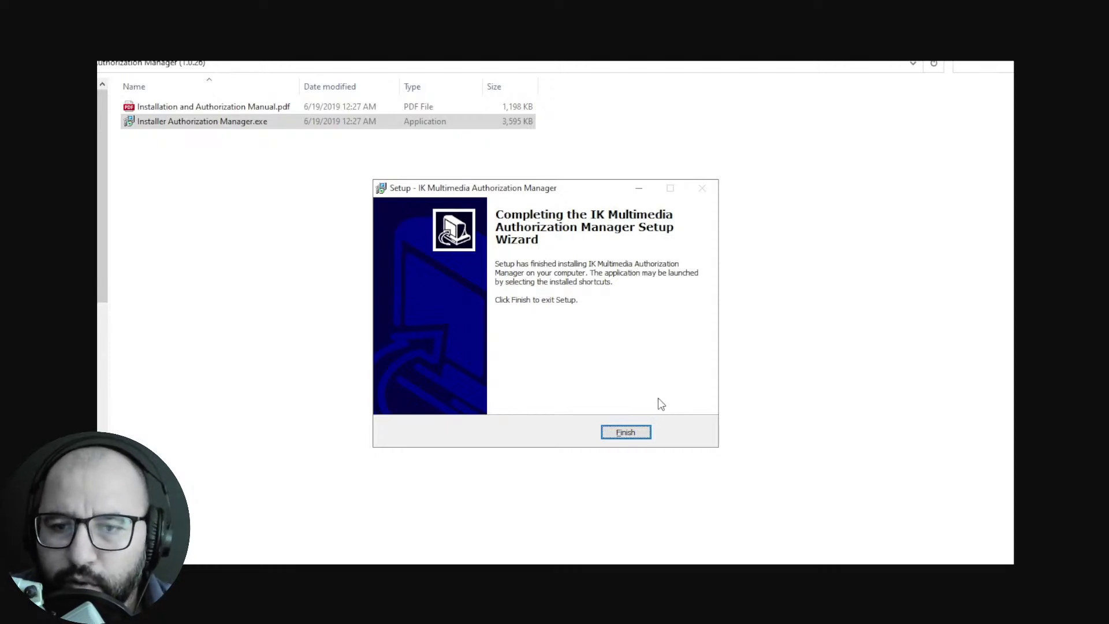
# Finish the Authorization Manager setup wizard and launch the Authorization Manager.
pyautogui.press('Return')
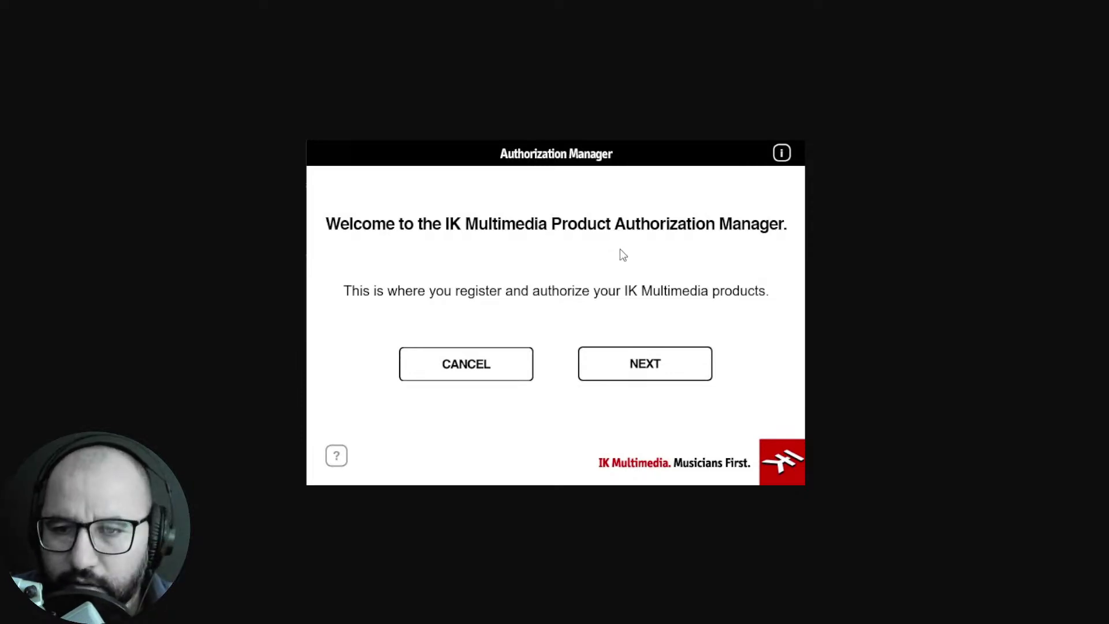
# Continue past the Authorization Manager welcome screen.
pyautogui.click(635, 355)
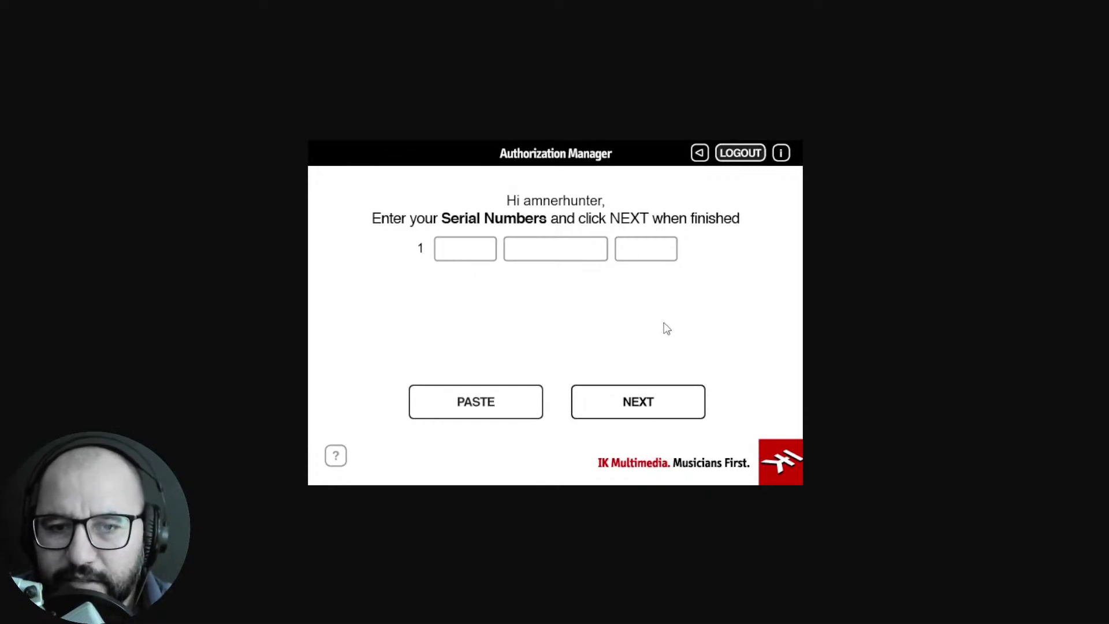
# Switch to the IK Multimedia Product Registration email that holds the serial number.
pyautogui.hotkey('alt', 'Tab')
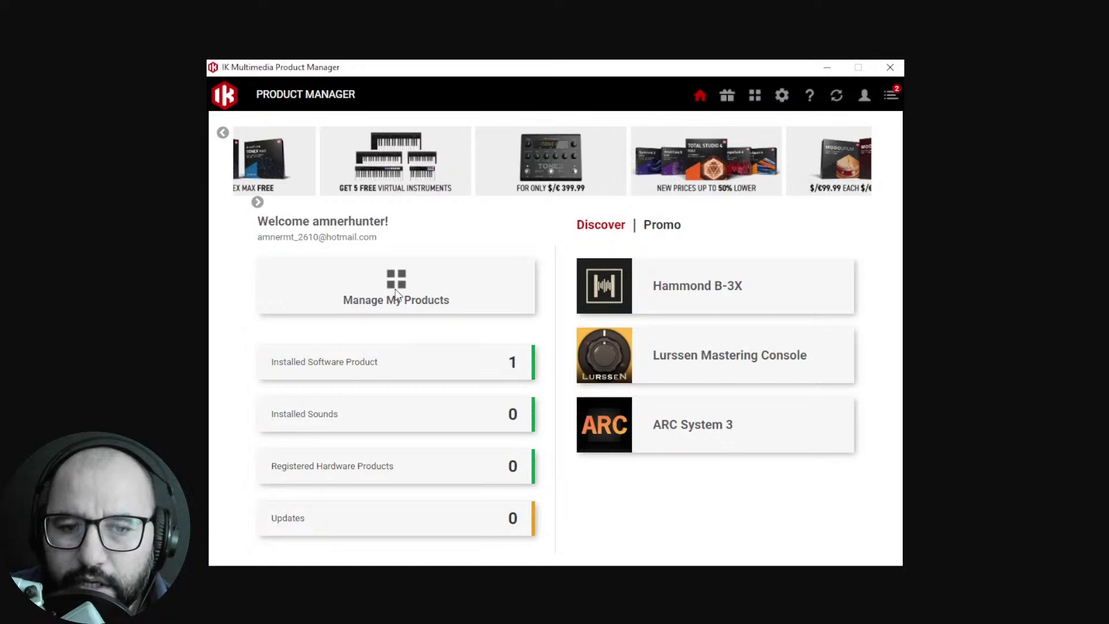
# Show the list of owned IK Multimedia products via Manage My Products.
pyautogui.click(428, 300)
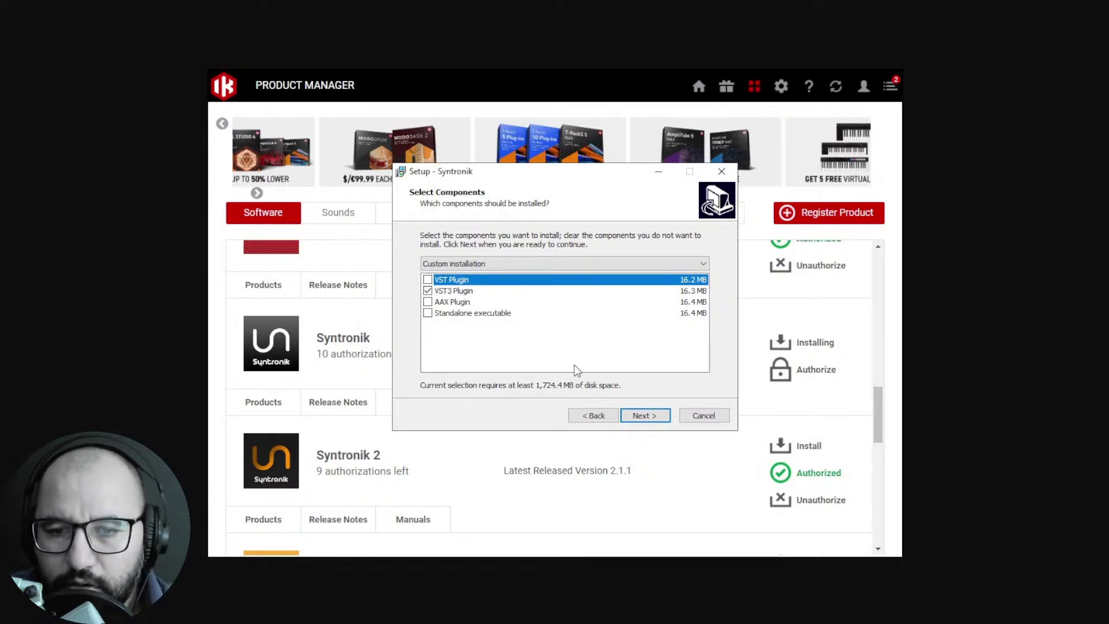
# Complete the Syntronik 1.2.0 installation.
pyautogui.click(641, 415)
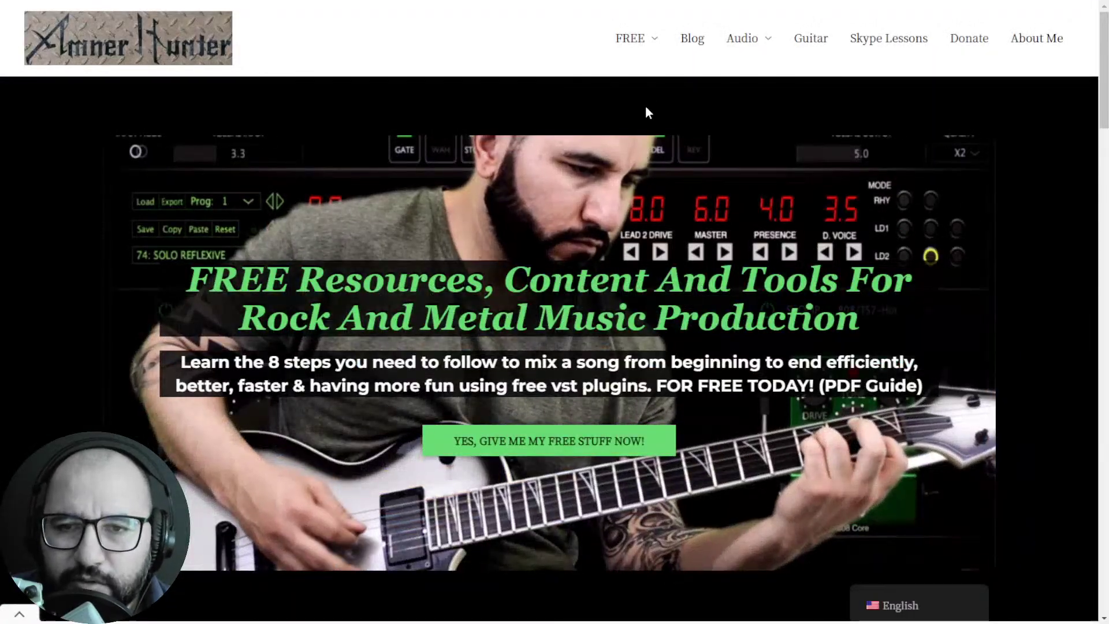
# Reveal the FREE menu's Guides and Tools pages on the creator's home page.
pyautogui.moveTo(639, 46)
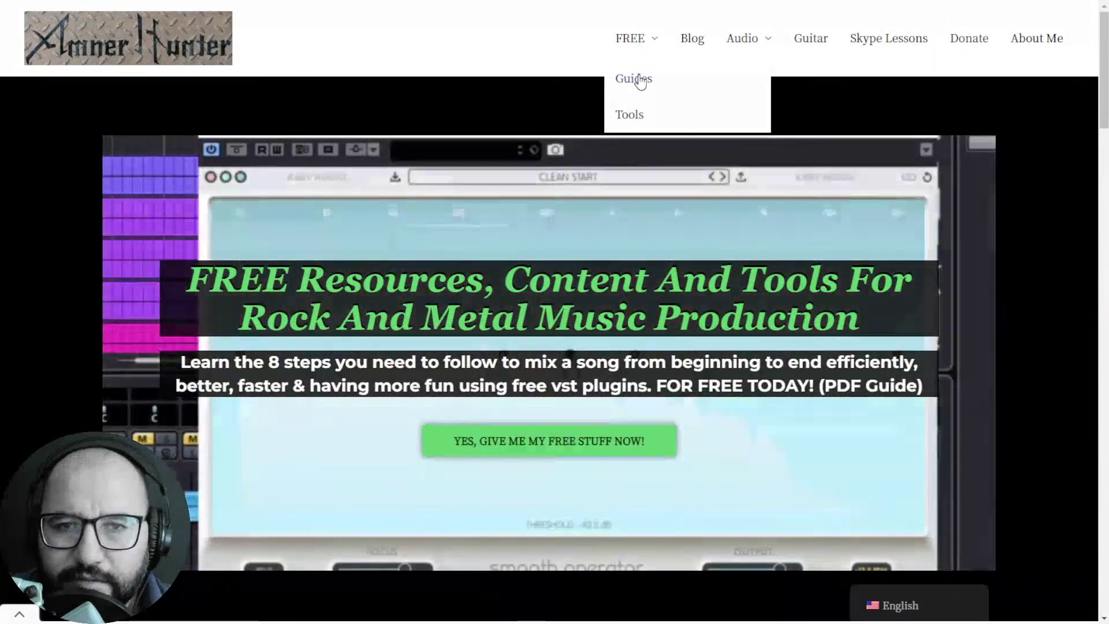